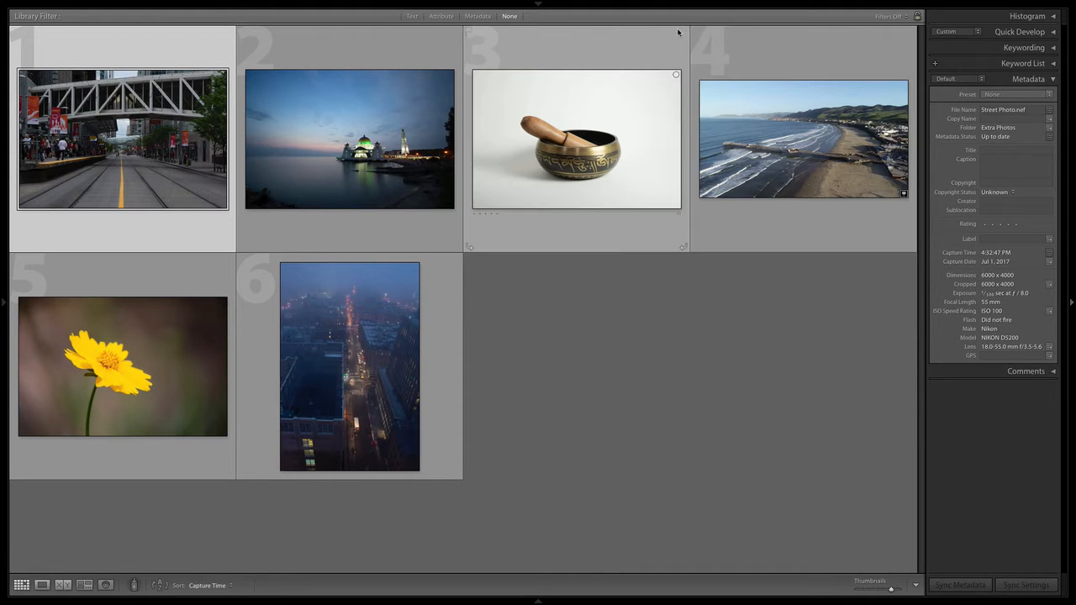
- Open the street photo in the Develop module and show it alone in the loupe view
{"action": "mouse_move", "coordinate": [697, 22]}
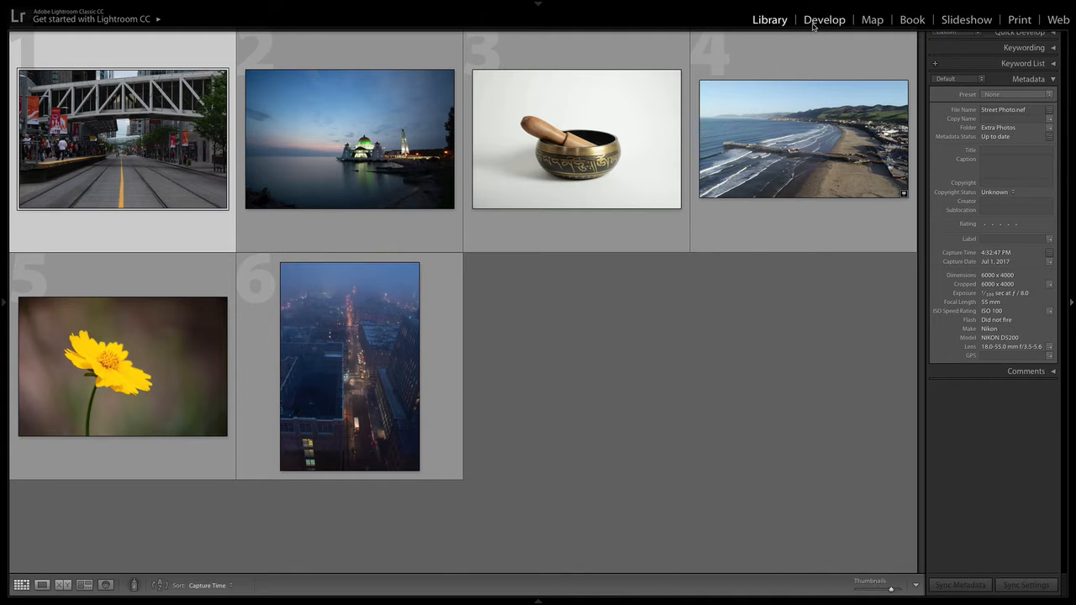
{"action": "left_click", "coordinate": [813, 26]}
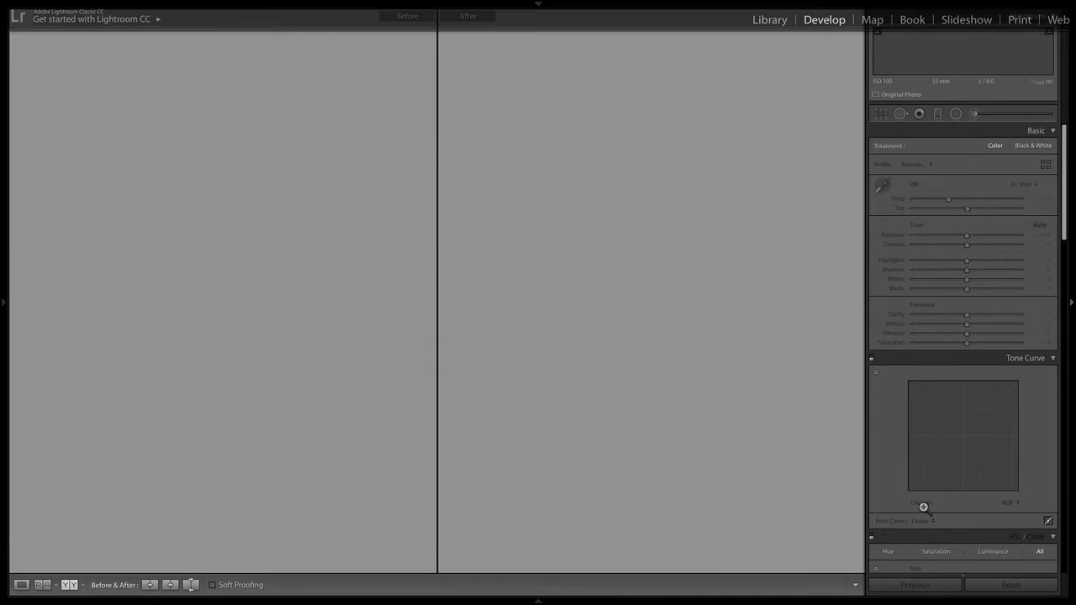
{"action": "left_click", "coordinate": [22, 584]}
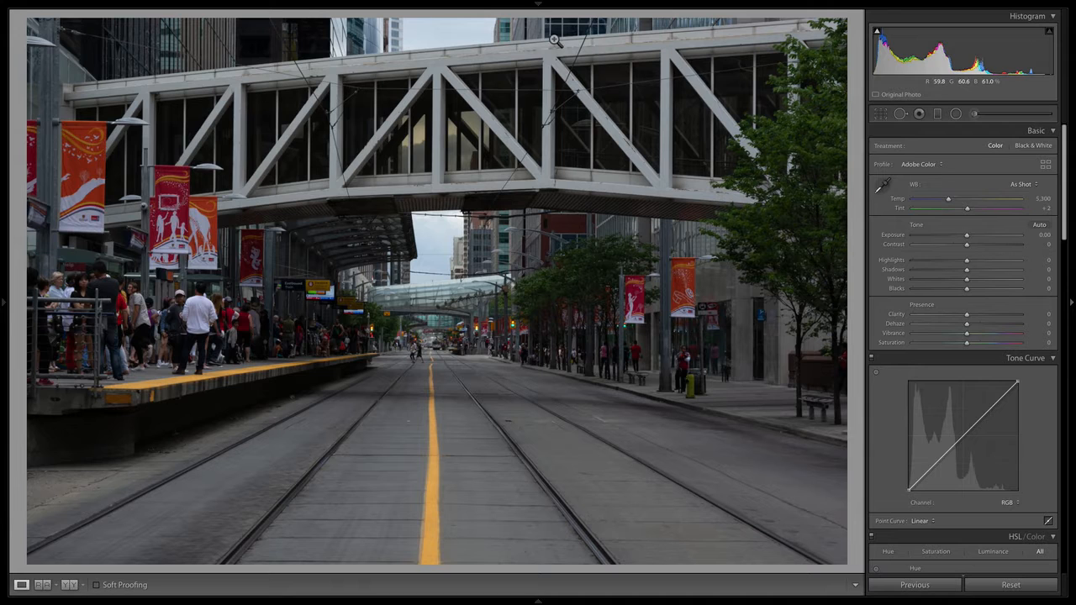
- Reveal the list of develop presets and collapse the expanded free presets group
{"action": "mouse_move", "coordinate": [3, 278]}
{"action": "left_click", "coordinate": [5, 301]}
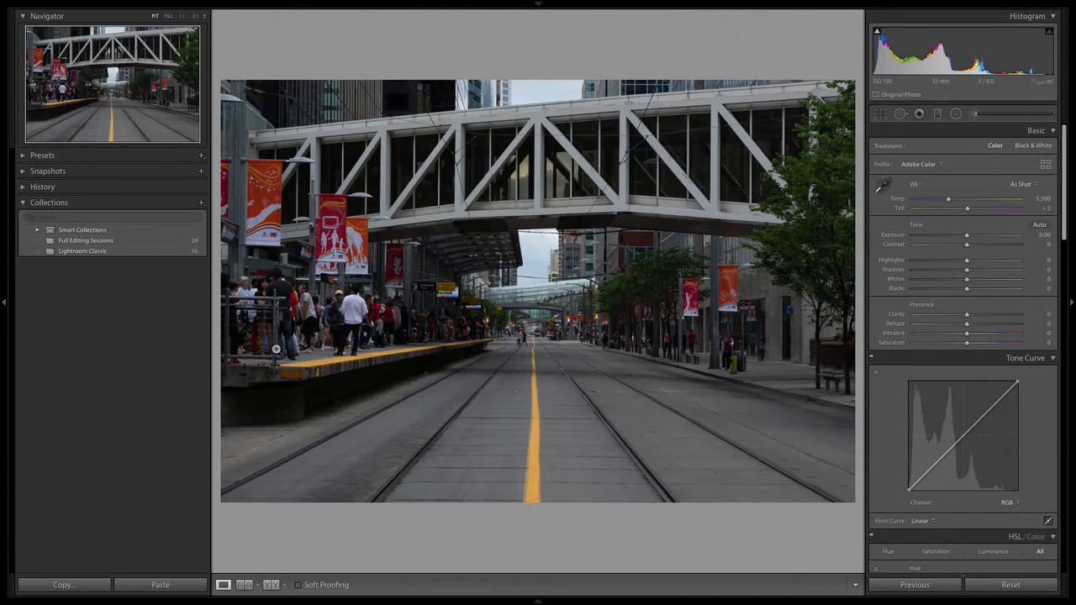
{"action": "left_click", "coordinate": [40, 155]}
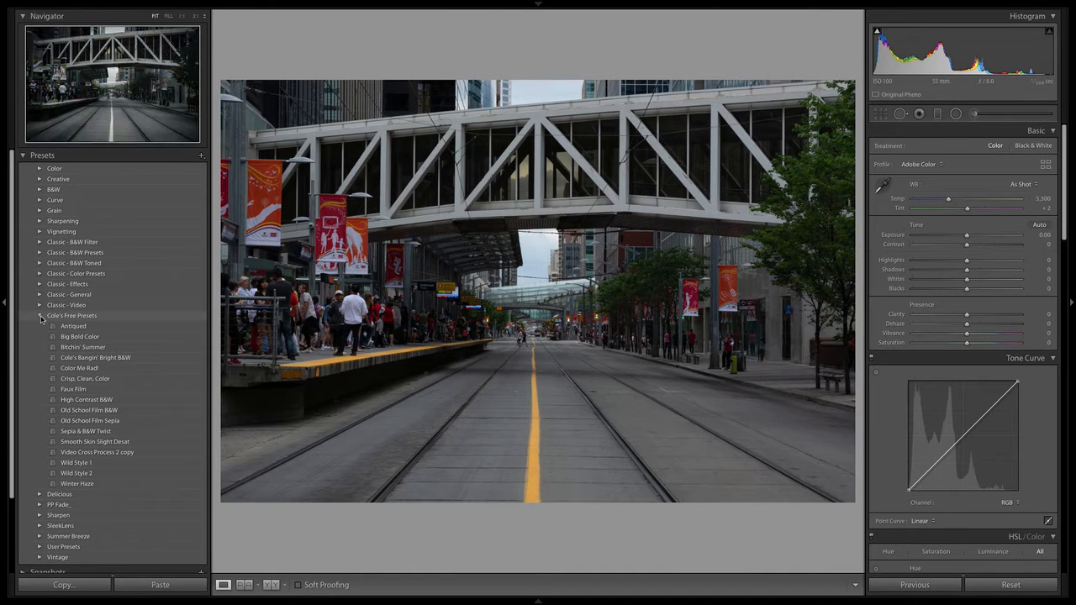
{"action": "left_click", "coordinate": [39, 316]}
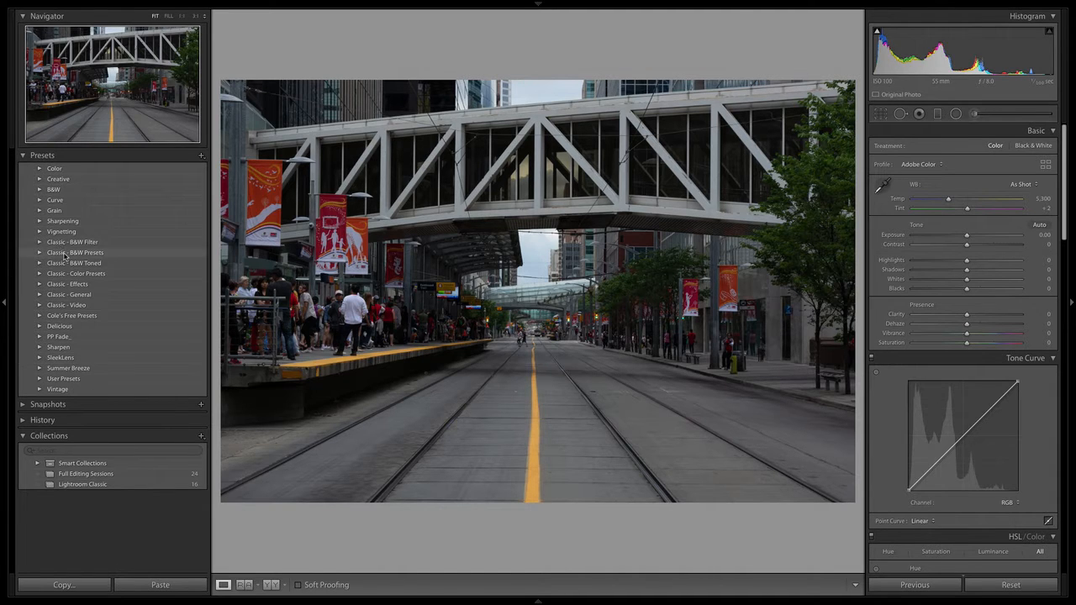
- Apply the Desaturated Contrast preset from the Creative group and warm the white balance temperature to 9,386
{"action": "left_click", "coordinate": [39, 179]}
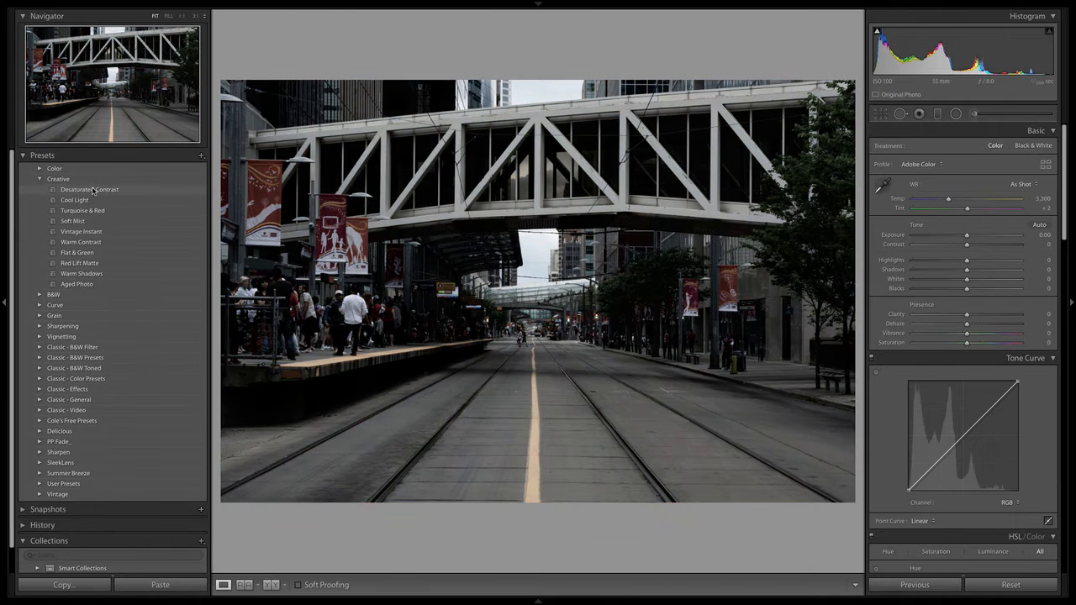
{"action": "left_click", "coordinate": [92, 190]}
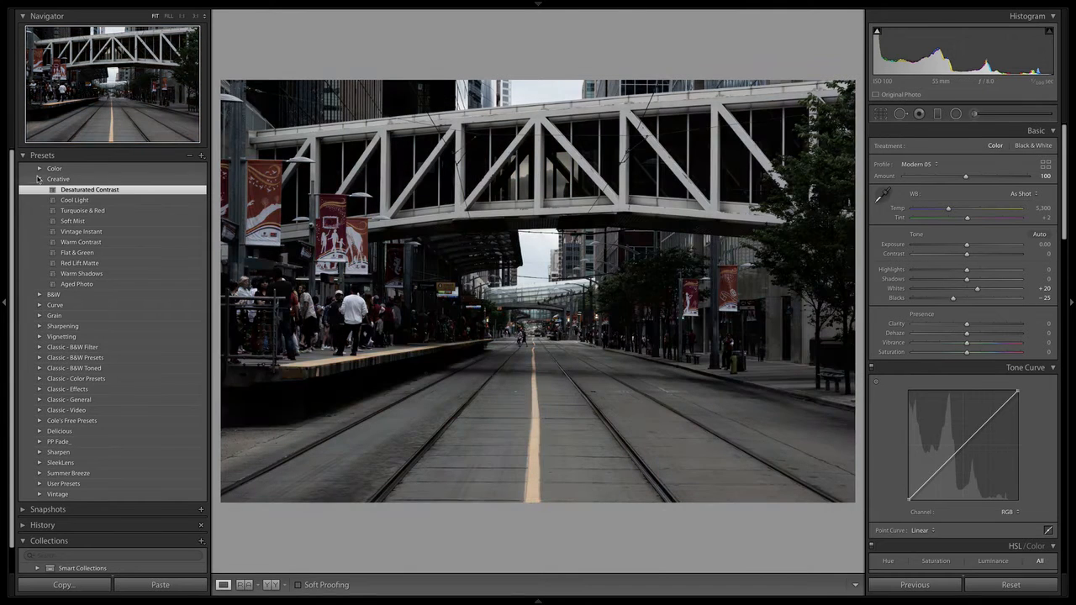
{"action": "left_click", "coordinate": [40, 179]}
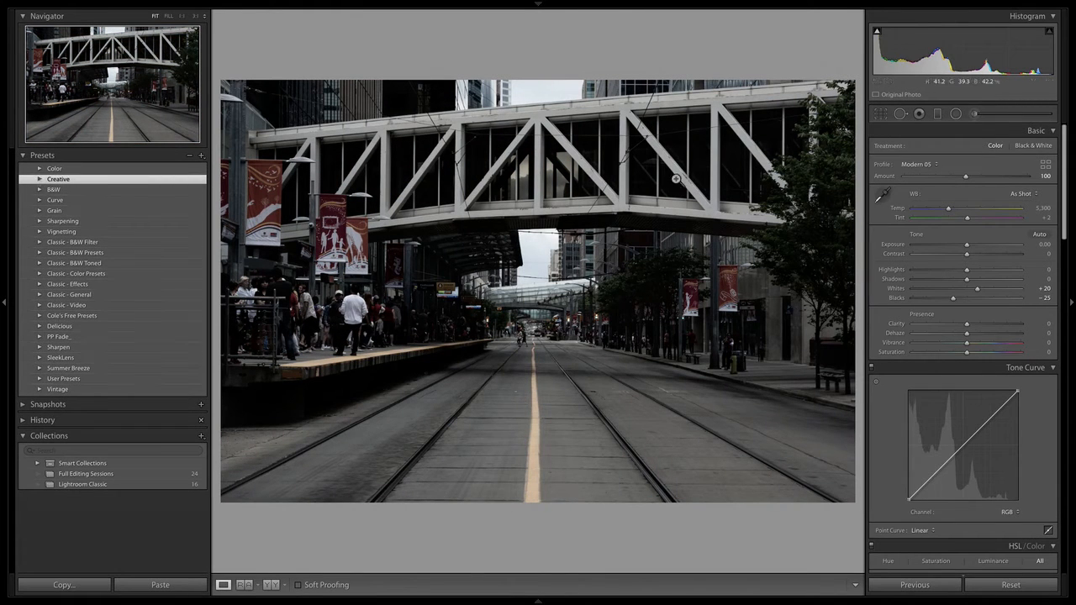
{"action": "left_click", "coordinate": [983, 208]}
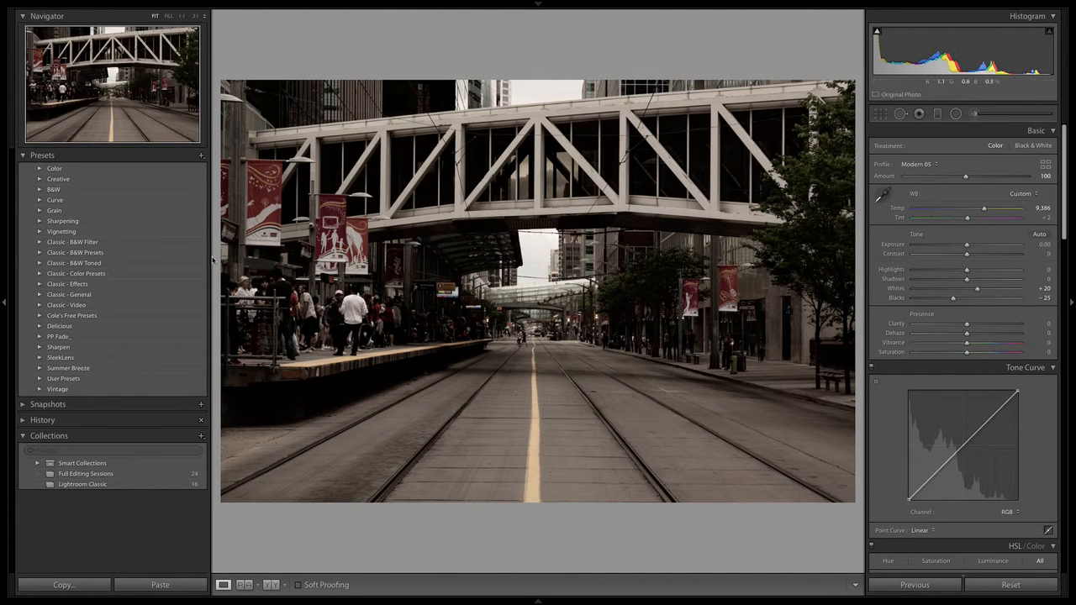
- Start a new develop preset that also includes Treatment & Profile, White Balance, Color, Split Toning, Radial Filters and Noise Reduction
{"action": "left_click", "coordinate": [200, 155]}
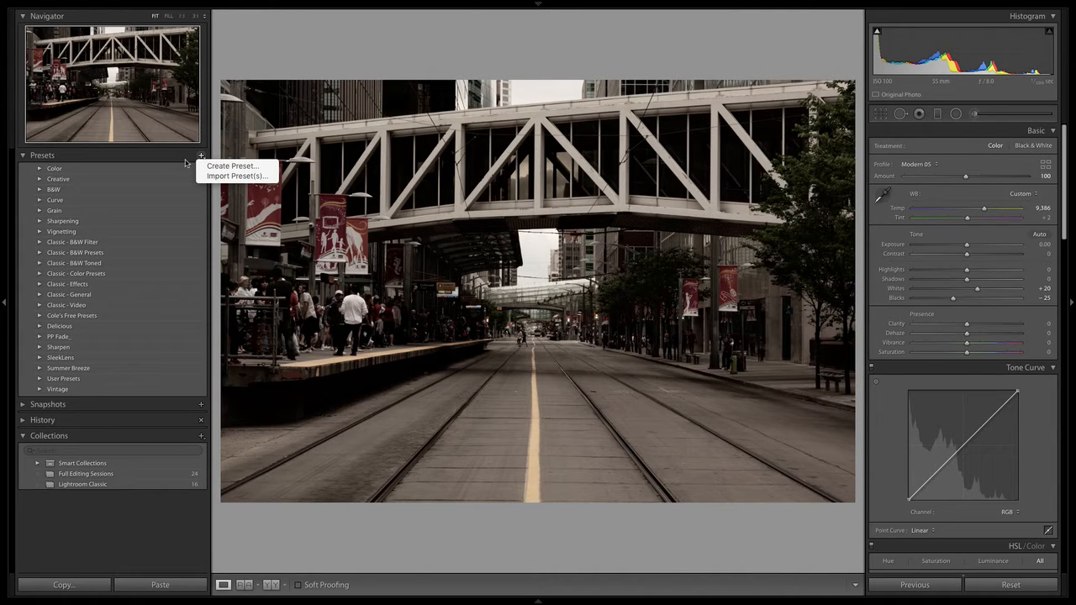
{"action": "left_click", "coordinate": [223, 166]}
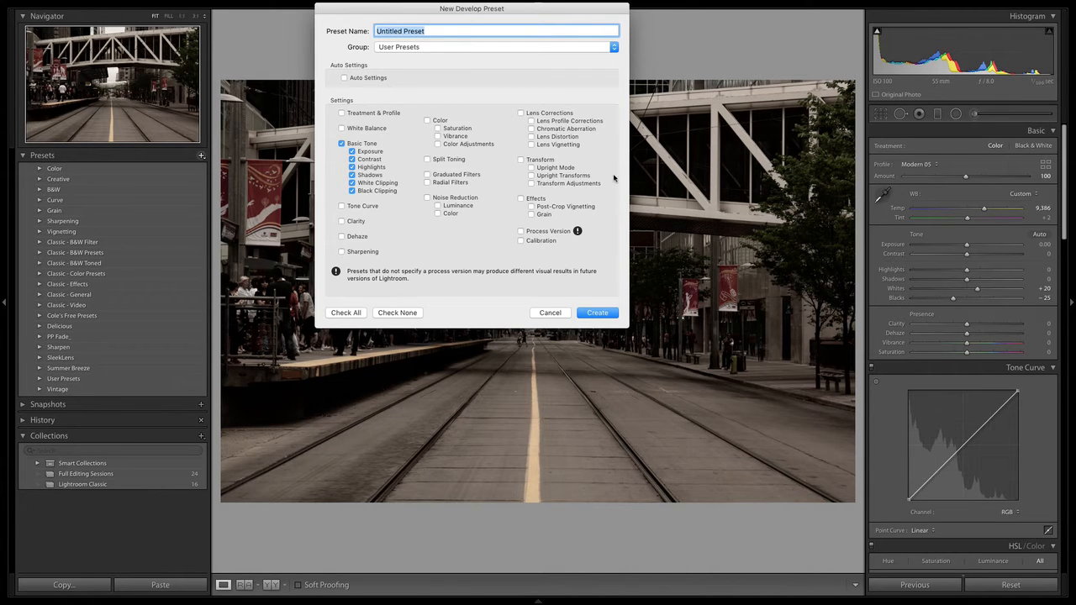
{"action": "left_click", "coordinate": [341, 128]}
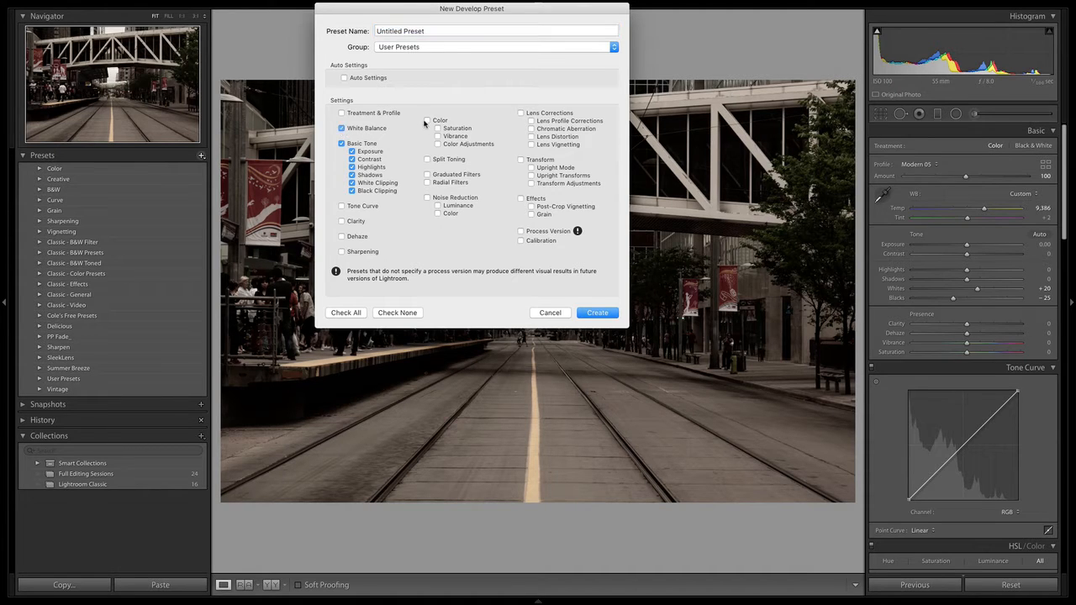
{"action": "left_click", "coordinate": [427, 120]}
{"action": "left_click", "coordinate": [426, 159]}
{"action": "left_click", "coordinate": [427, 183]}
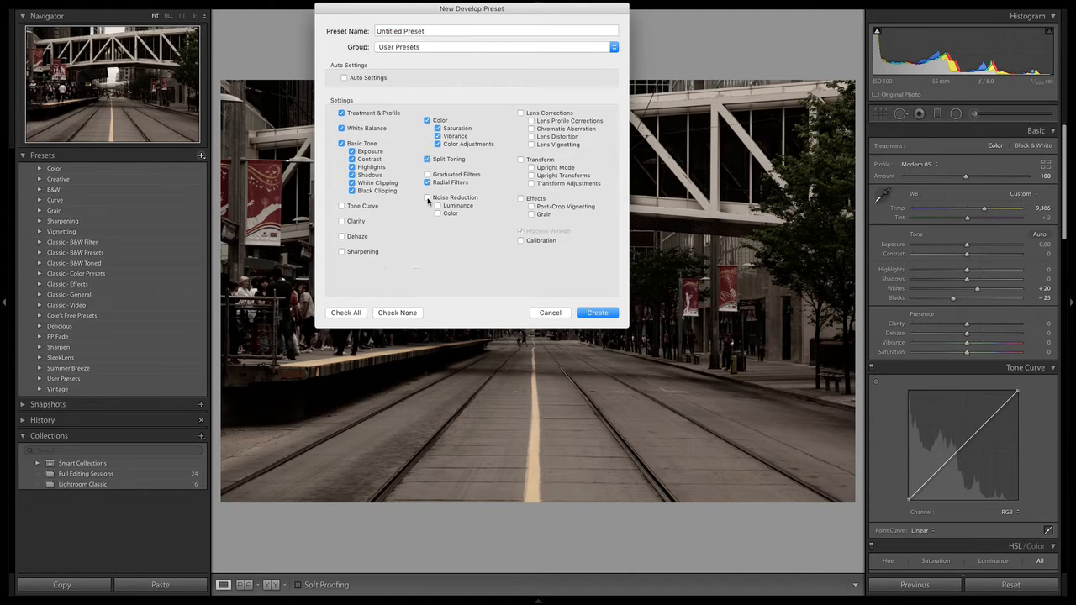
{"action": "left_click", "coordinate": [426, 197]}
- Review the available preset groups, keep User Presets, and create the preset with the name Preset Test
{"action": "left_click", "coordinate": [402, 48]}
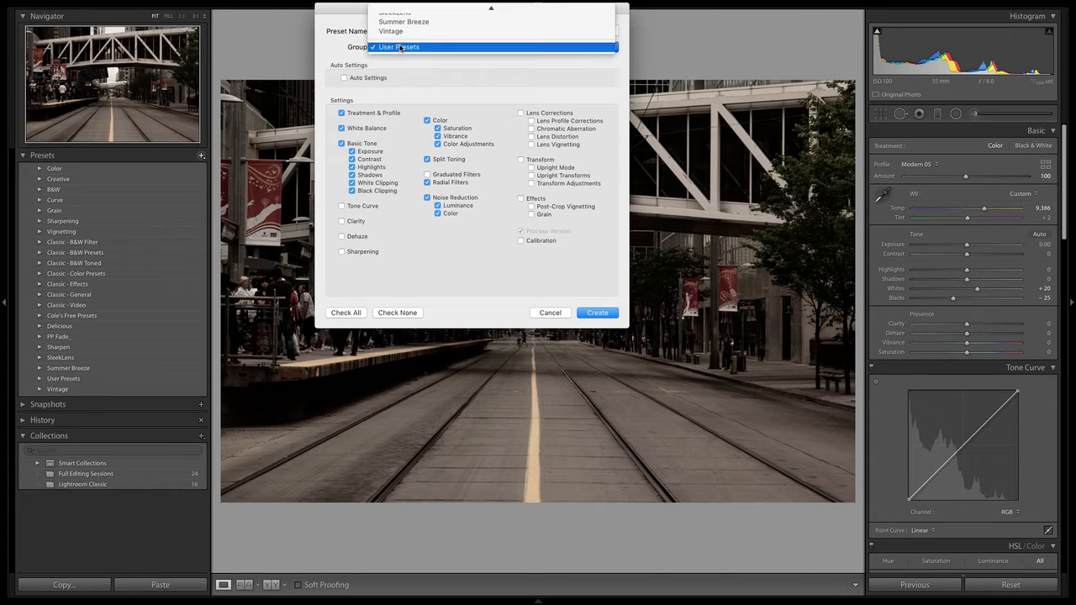
{"action": "mouse_move", "coordinate": [497, 9]}
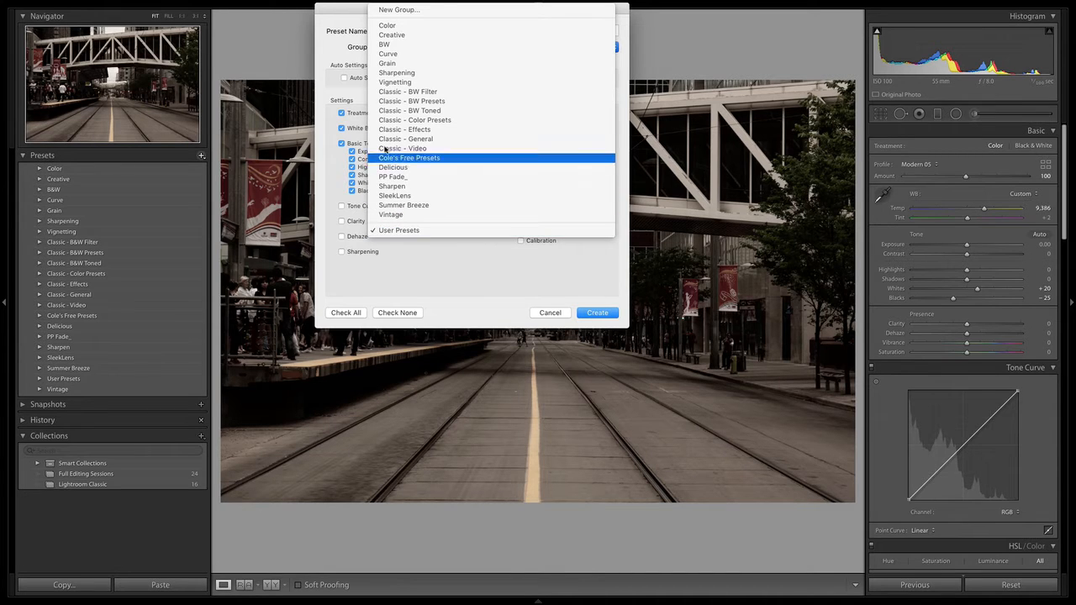
{"action": "left_click", "coordinate": [332, 45]}
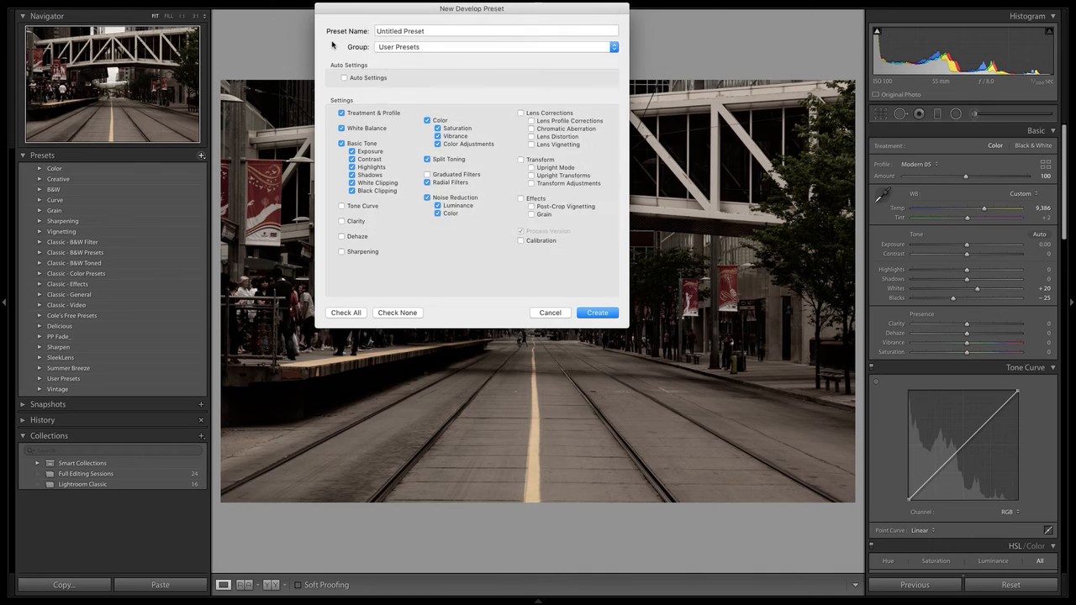
{"action": "left_click", "coordinate": [404, 30]}
{"action": "type", "text": "Preset E"}
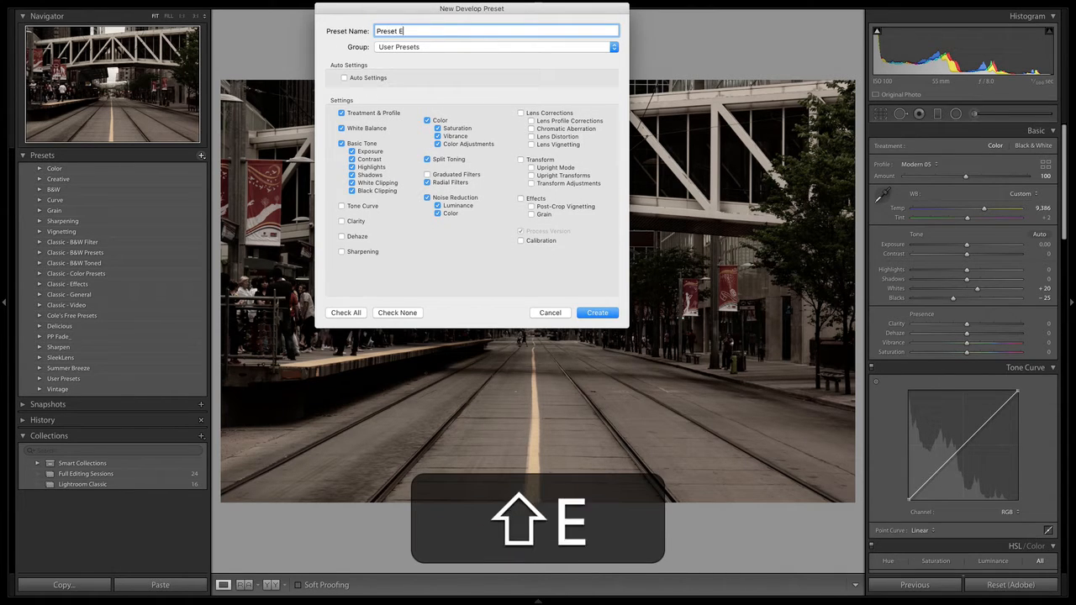
{"action": "key", "text": "shift+BackSpace"}
{"action": "type", "text": "Test"}
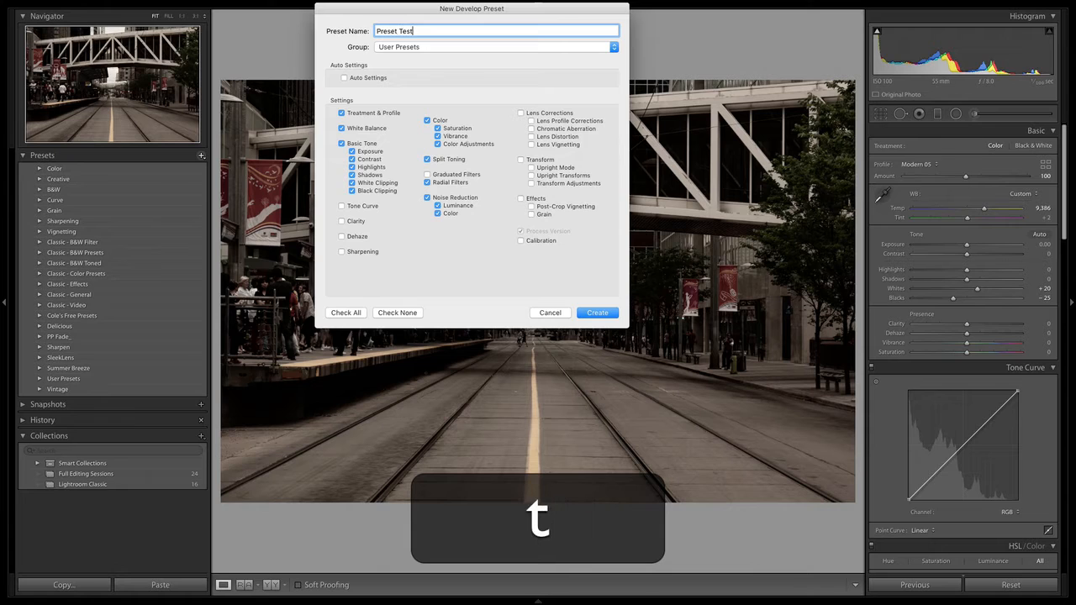
{"action": "left_click", "coordinate": [598, 312]}
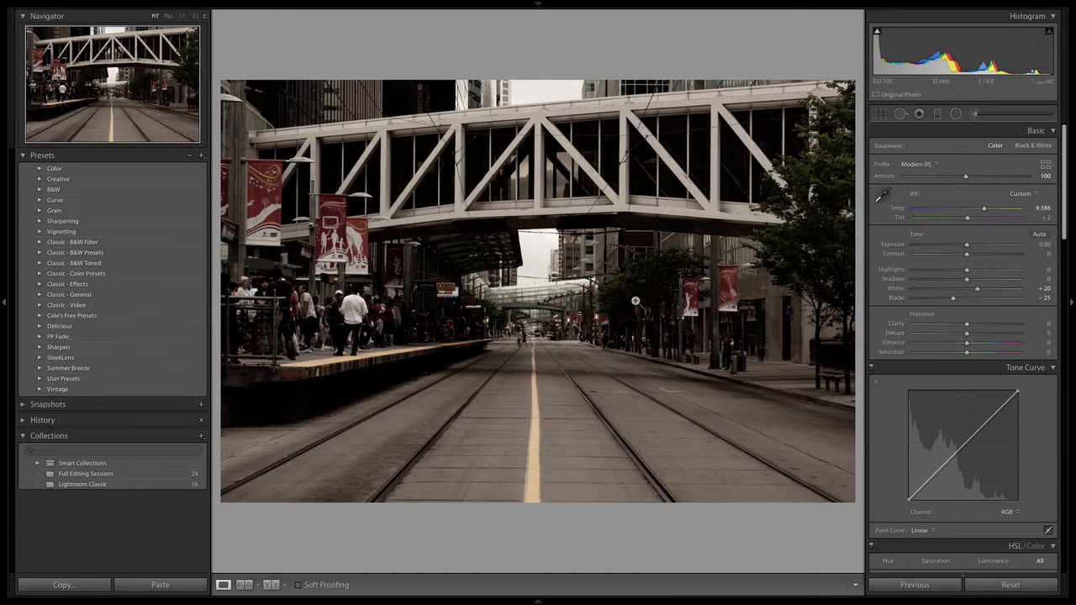
- Try the presets in the User Presets group on the street photo, ending with Preset Test applied
{"action": "left_click", "coordinate": [71, 378]}
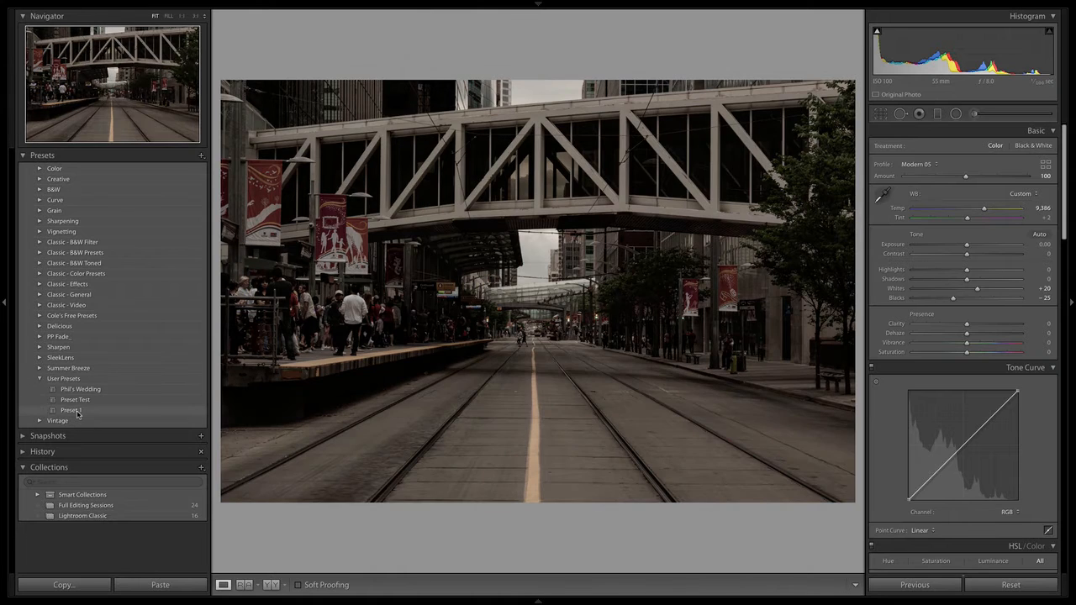
{"action": "left_click", "coordinate": [74, 410]}
{"action": "left_click", "coordinate": [80, 400]}
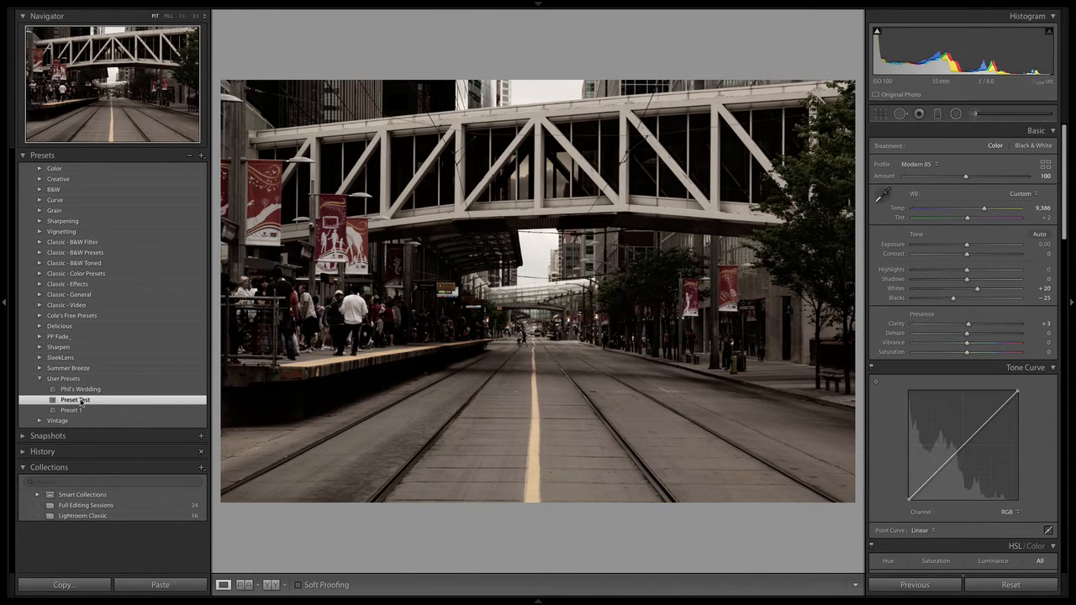
{"action": "left_click", "coordinate": [85, 391]}
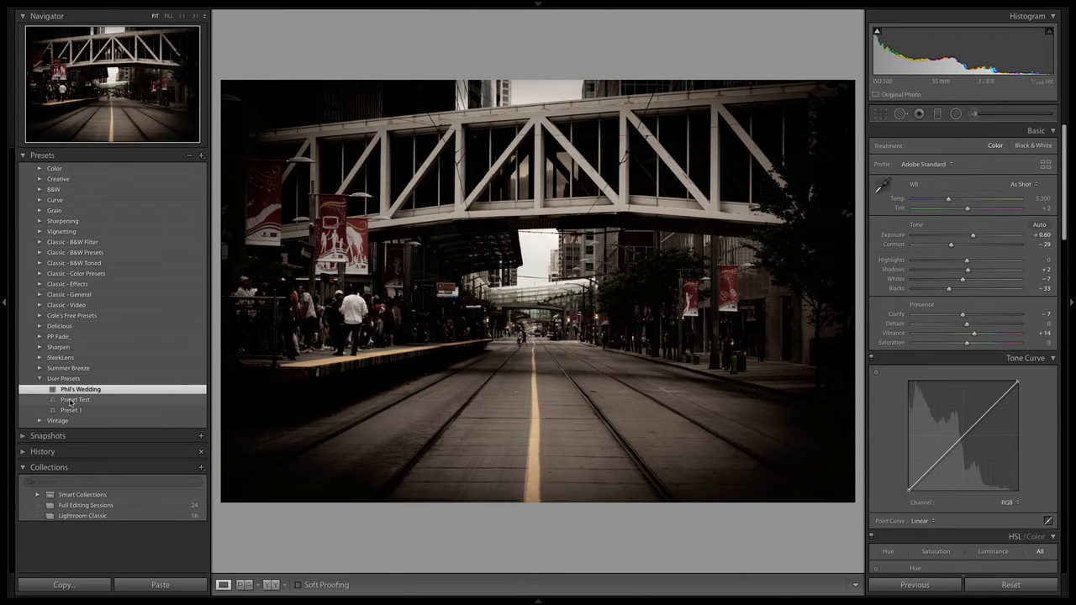
{"action": "left_click", "coordinate": [72, 400]}
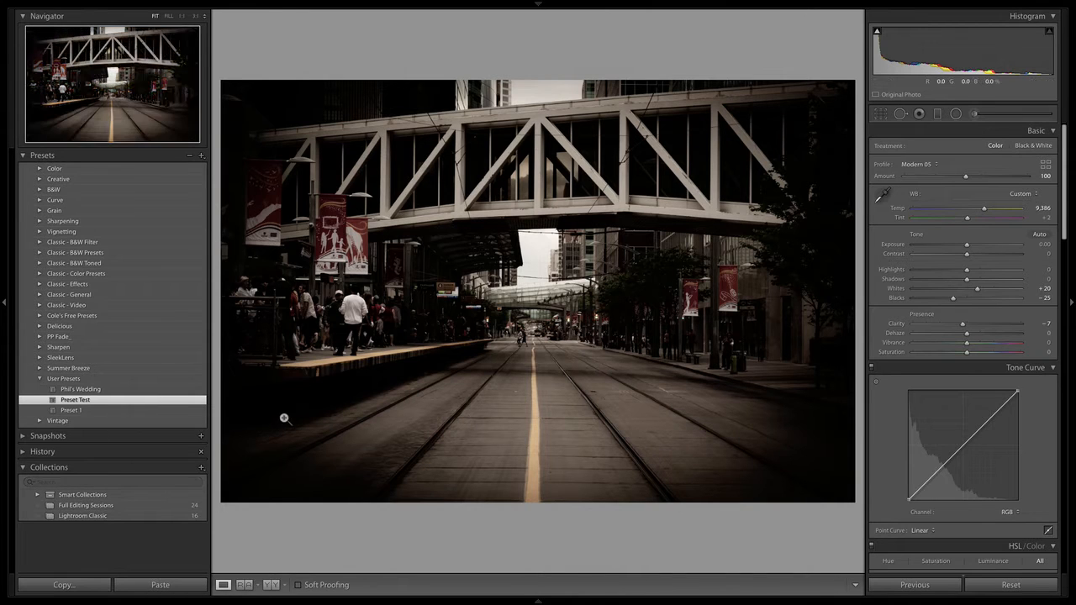
- Review the management options for Preset Test and collapse the User Presets group
{"action": "right_click", "coordinate": [64, 400]}
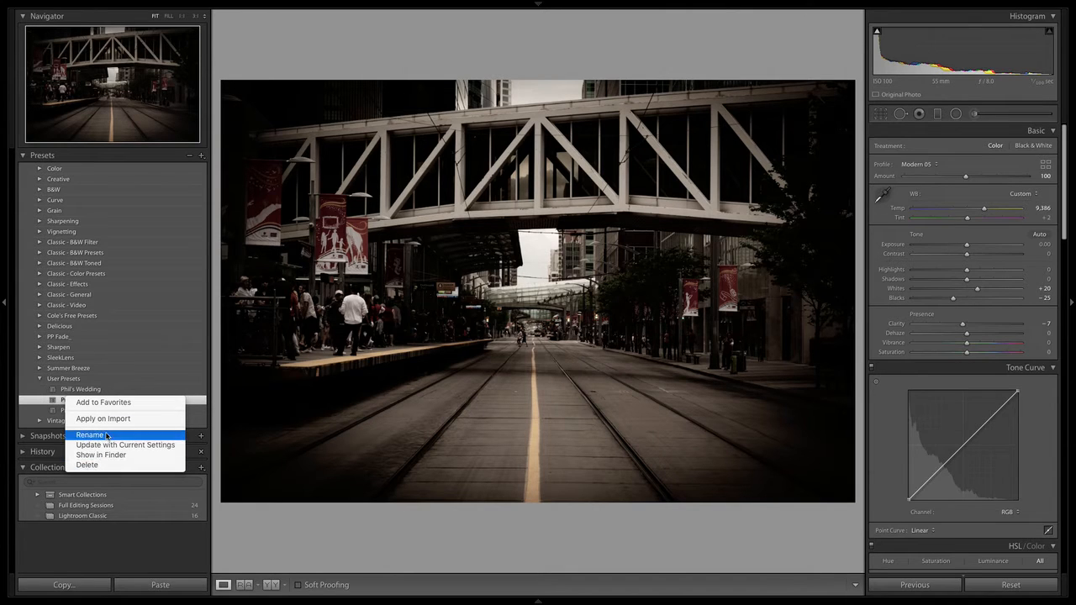
{"action": "left_click", "coordinate": [21, 399]}
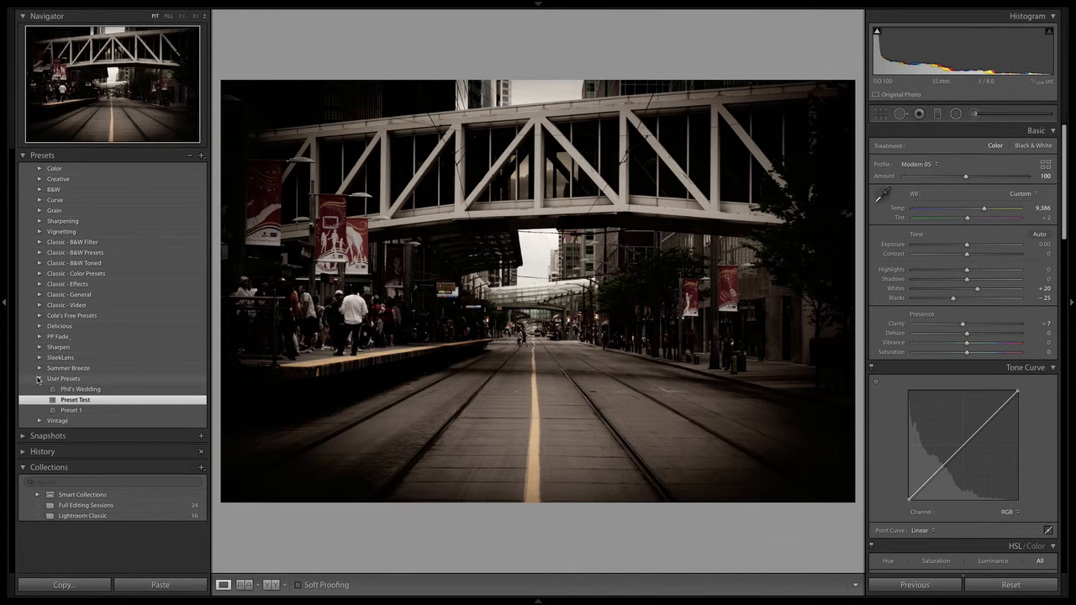
{"action": "left_click", "coordinate": [40, 379]}
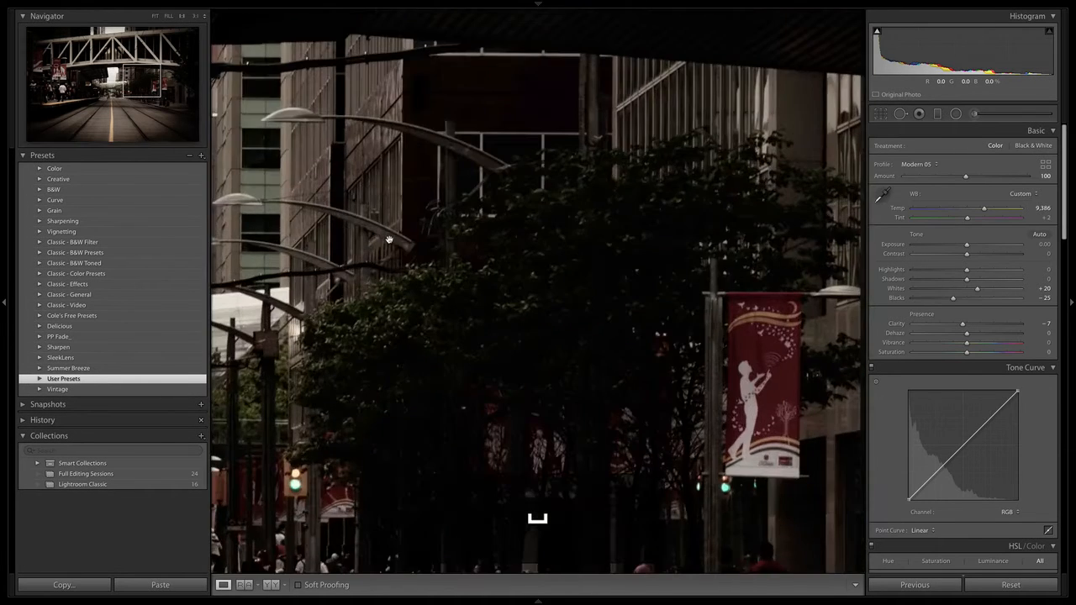
- Switch to Chrome, browse the free presets on freelightroompresets.co, and view the Black Mamba preset's page
{"action": "key", "text": "super+Tab"}
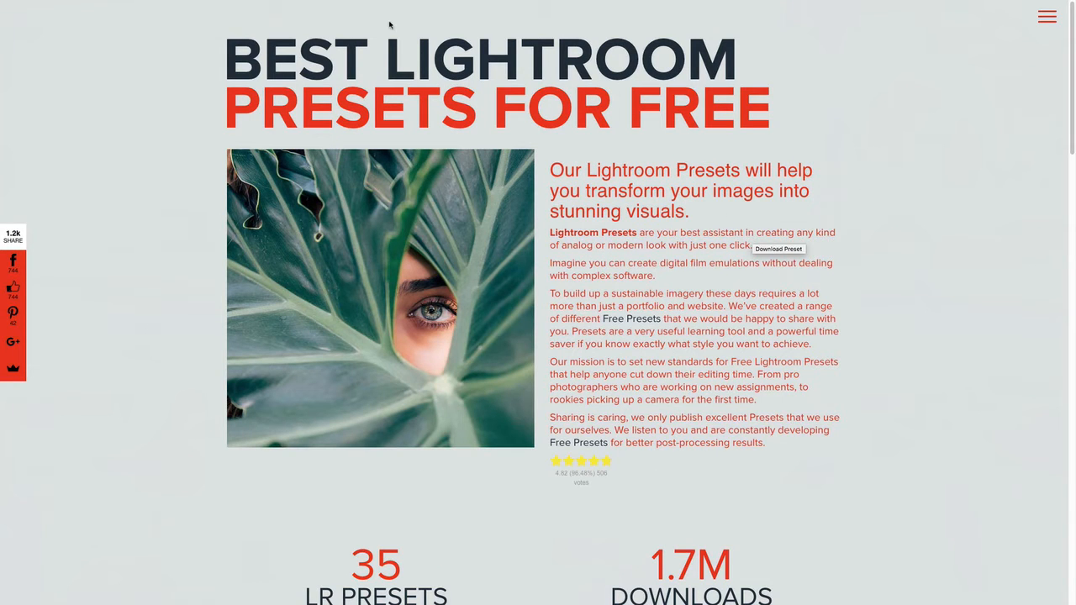
{"action": "mouse_move", "coordinate": [370, 2]}
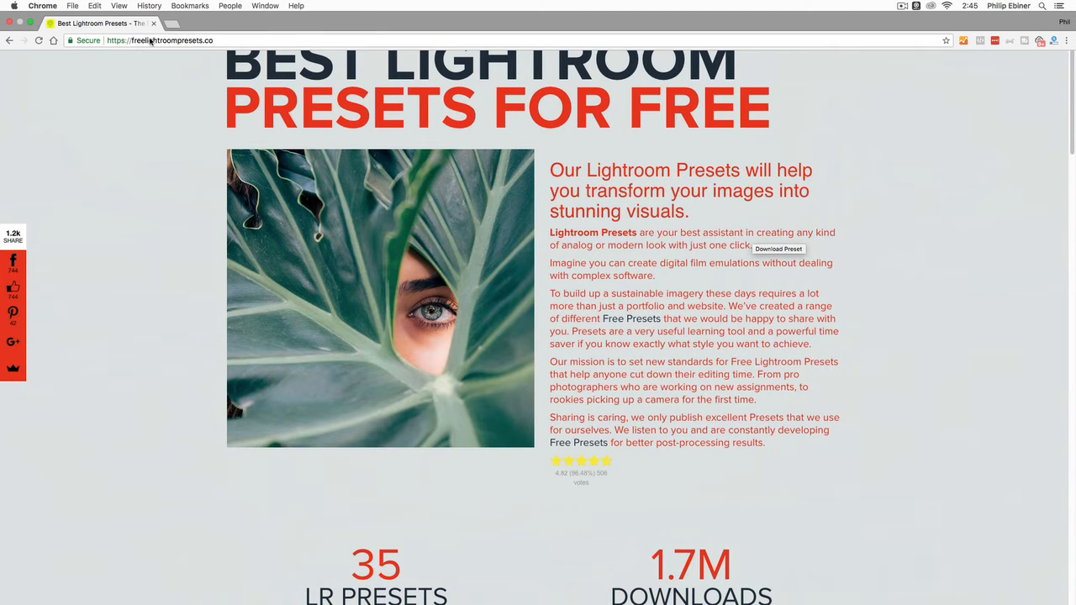
{"action": "scroll", "coordinate": [825, 328], "scroll_direction": "down", "scroll_amount": 10}
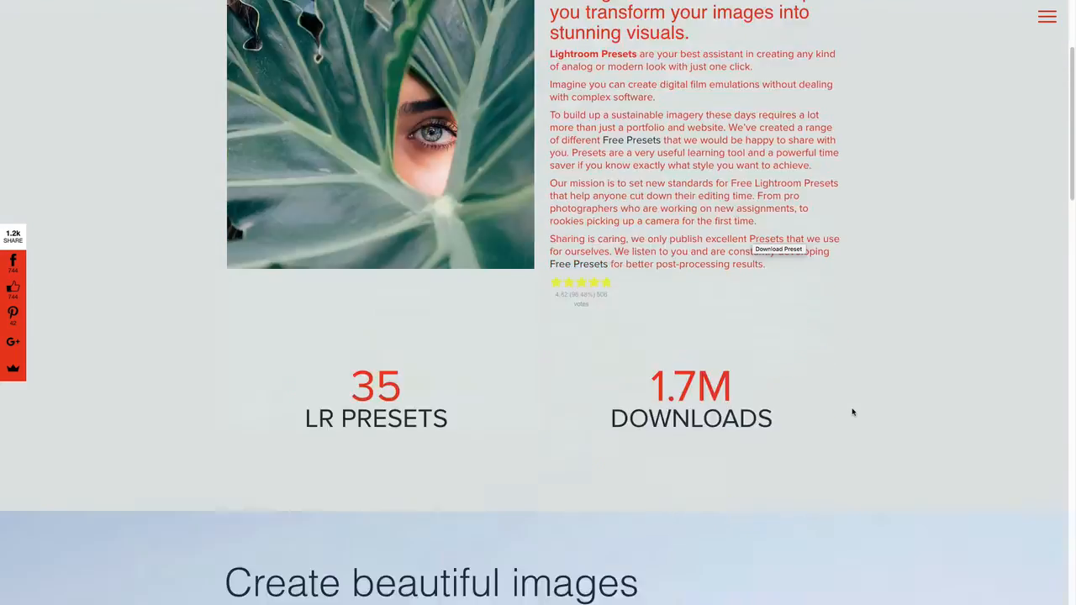
{"action": "scroll", "coordinate": [896, 366], "scroll_direction": "down", "scroll_amount": 5}
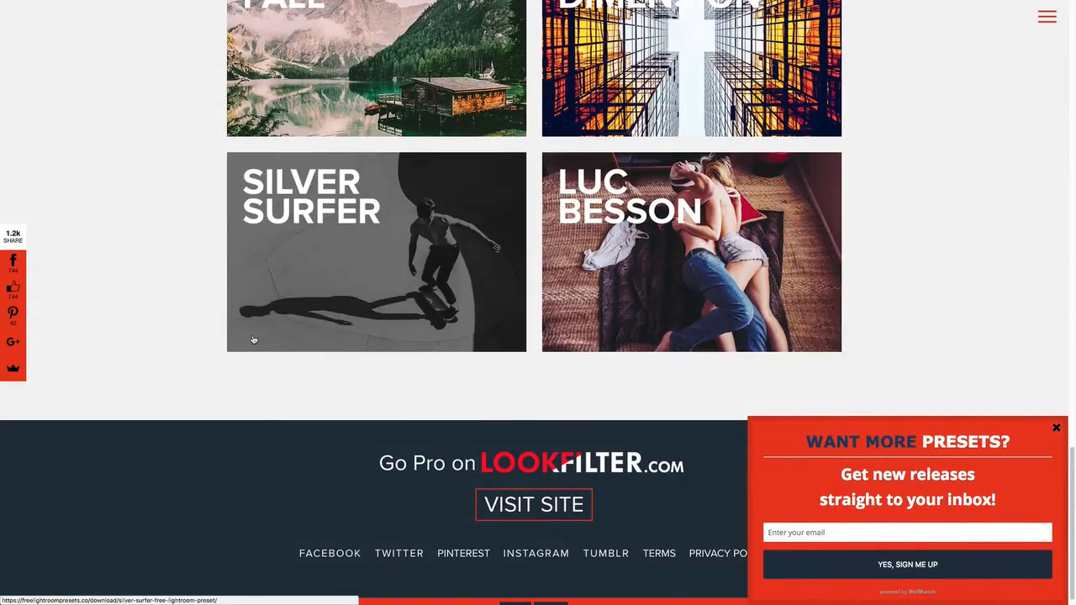
{"action": "scroll", "coordinate": [254, 340], "scroll_direction": "up", "scroll_amount": 3}
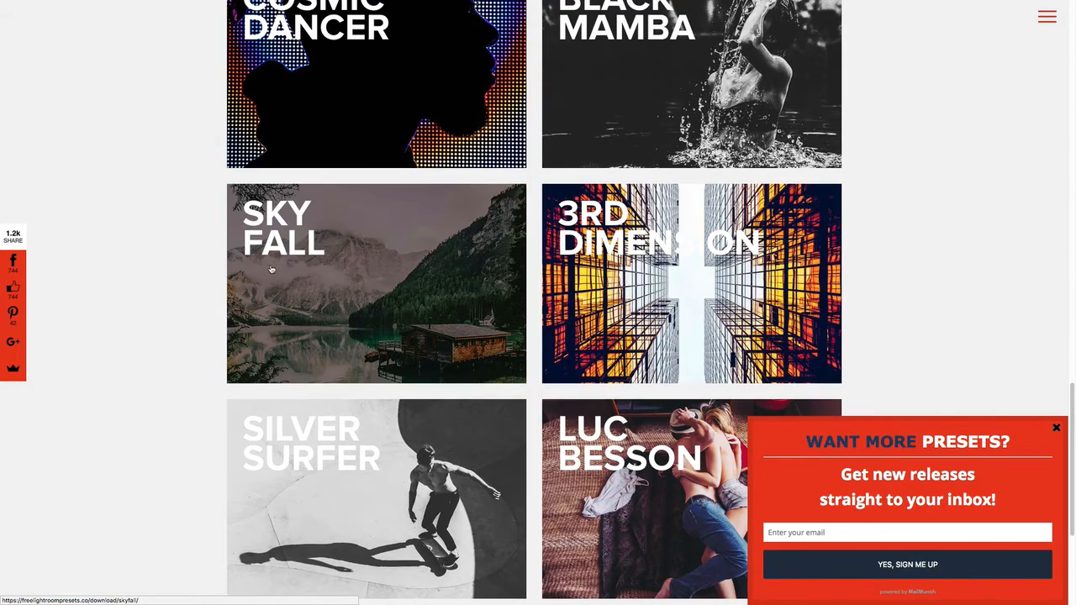
{"action": "scroll", "coordinate": [739, 252], "scroll_direction": "down", "scroll_amount": 3}
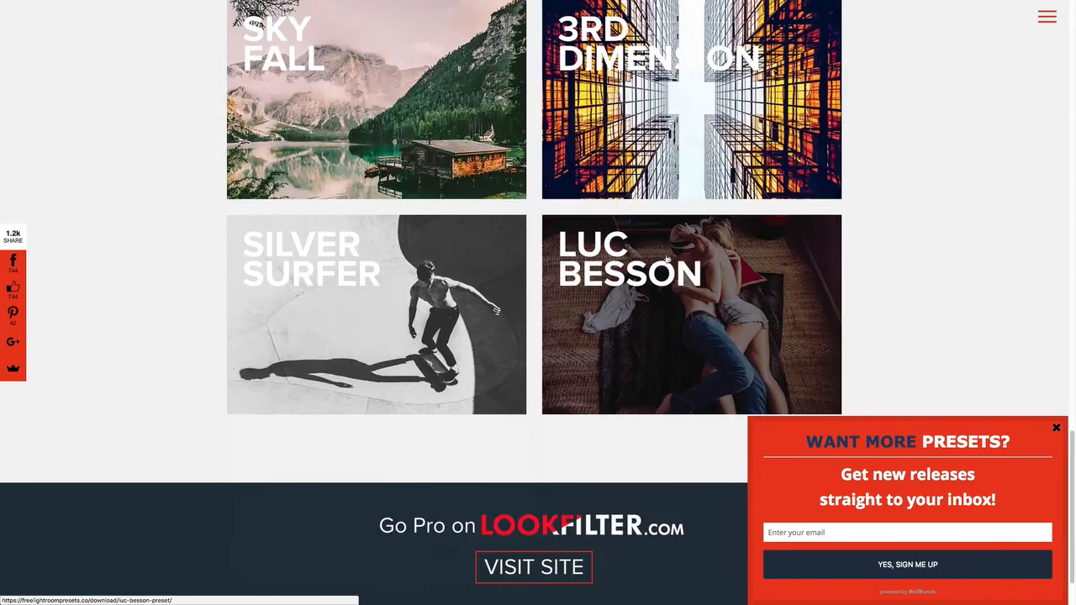
{"action": "scroll", "coordinate": [595, 229], "scroll_direction": "up", "scroll_amount": 3}
{"action": "scroll", "coordinate": [595, 228], "scroll_direction": "up", "scroll_amount": 2}
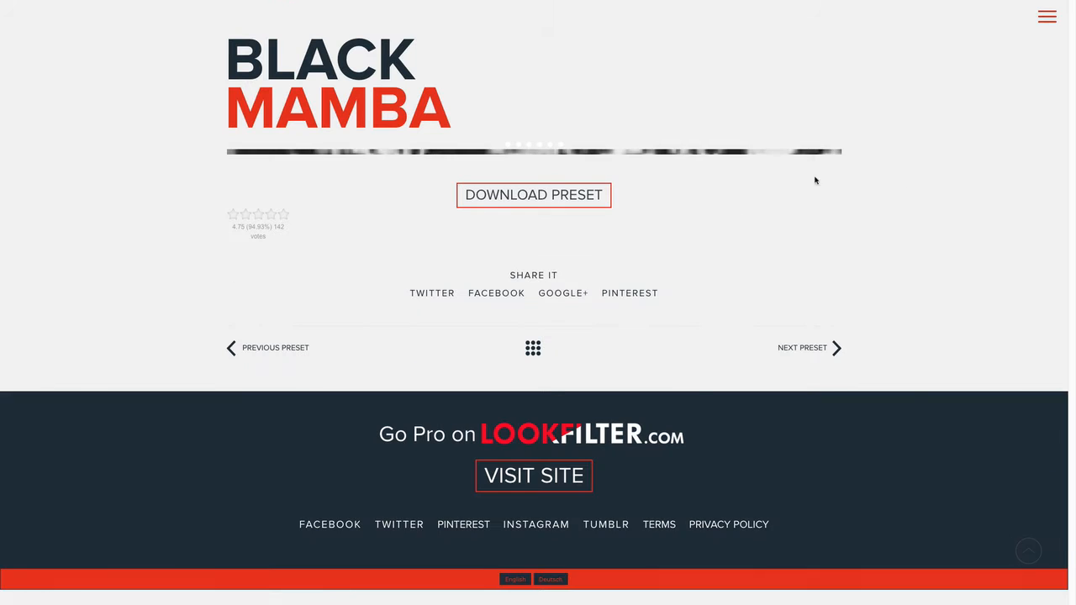
{"action": "scroll", "coordinate": [852, 136], "scroll_direction": "down", "scroll_amount": 3}
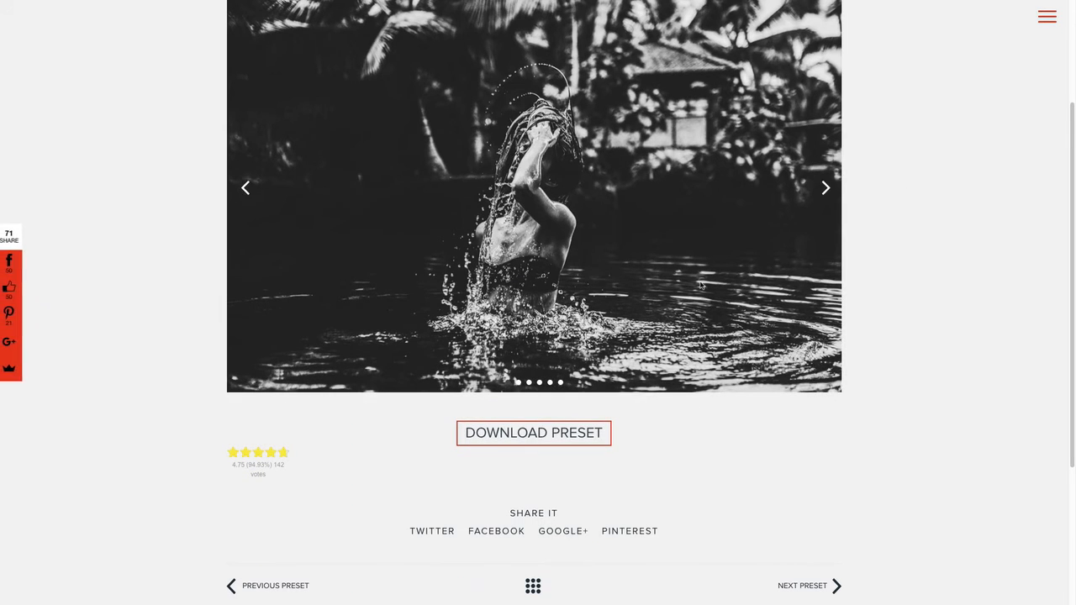
- Download the Black Mamba preset as the zip archive FLP.co-Black-Mamba and save it to the Desktop
{"action": "left_click", "coordinate": [532, 433]}
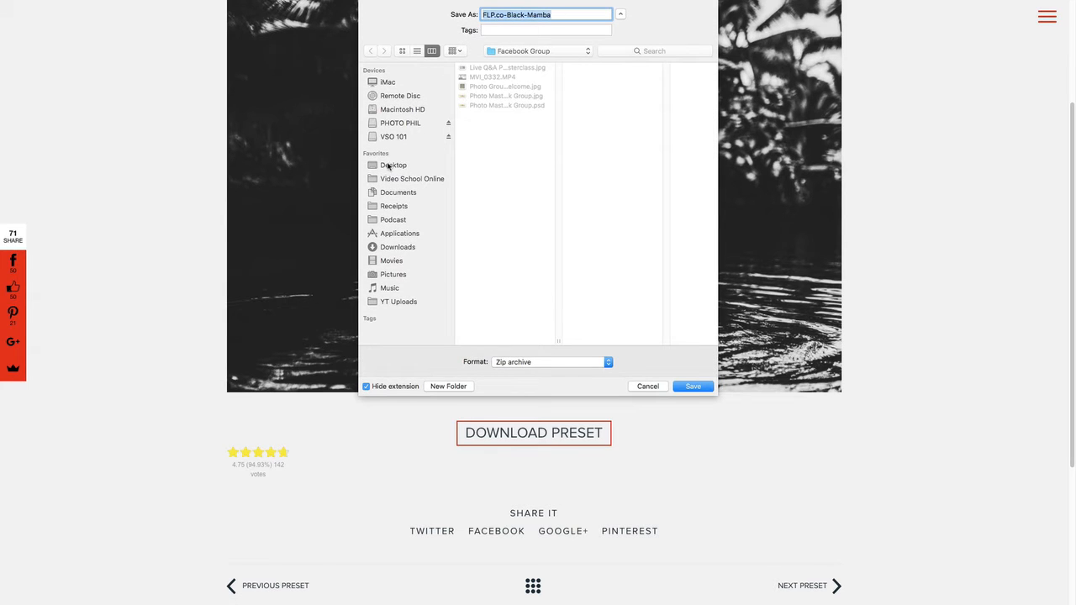
{"action": "left_click", "coordinate": [389, 165]}
{"action": "key", "text": "Return"}
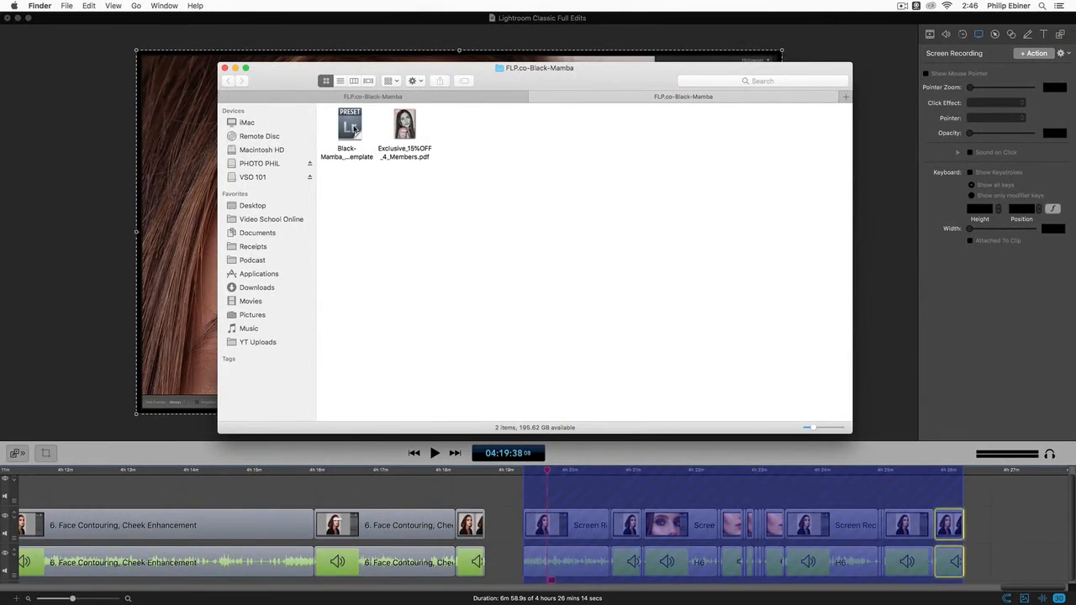
- Switch to Finder and inspect the file extension of the Black Mamba preset in the FLP.co-Black-Mamba folder, leaving its name as it is
{"action": "left_click", "coordinate": [354, 128]}
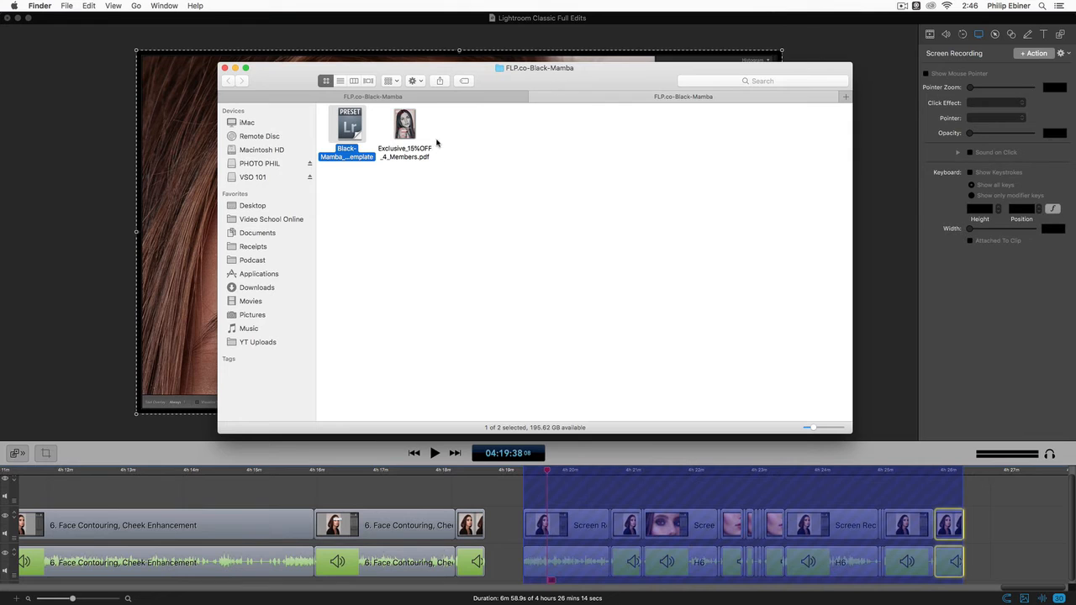
{"action": "key", "text": "Return"}
{"action": "left_click", "coordinate": [359, 164]}
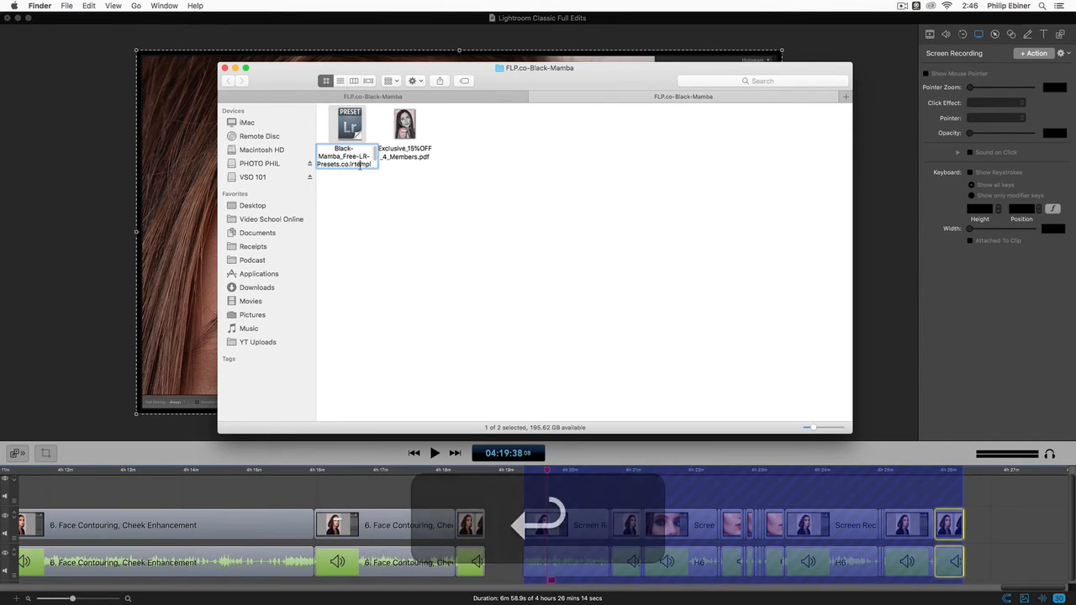
{"action": "left_click_drag", "start_coordinate": [349, 165], "coordinate": [372, 168]}
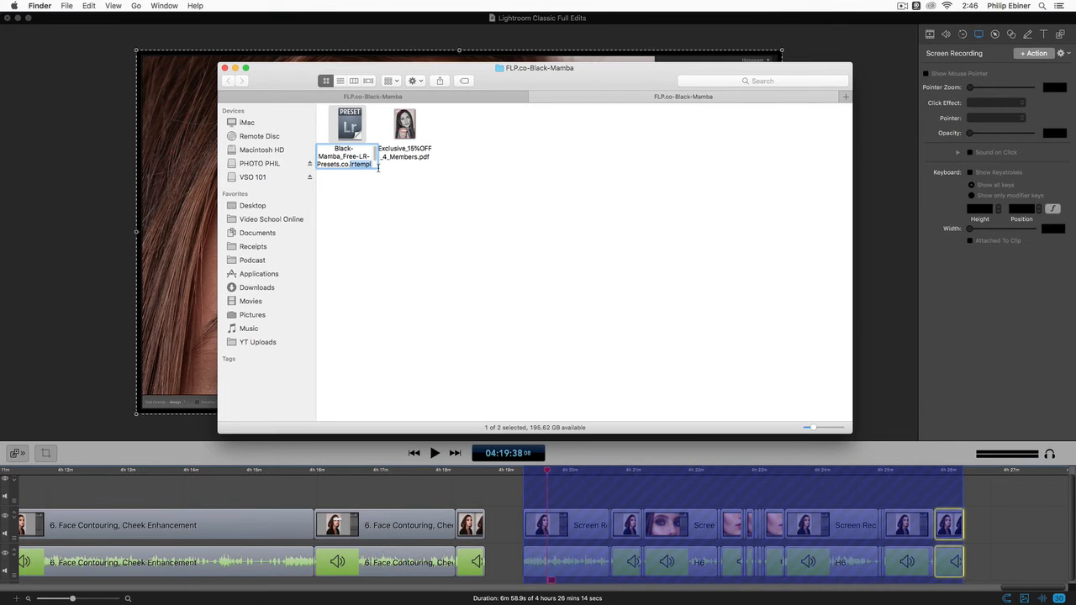
{"action": "left_click", "coordinate": [355, 165]}
{"action": "left_click", "coordinate": [480, 163]}
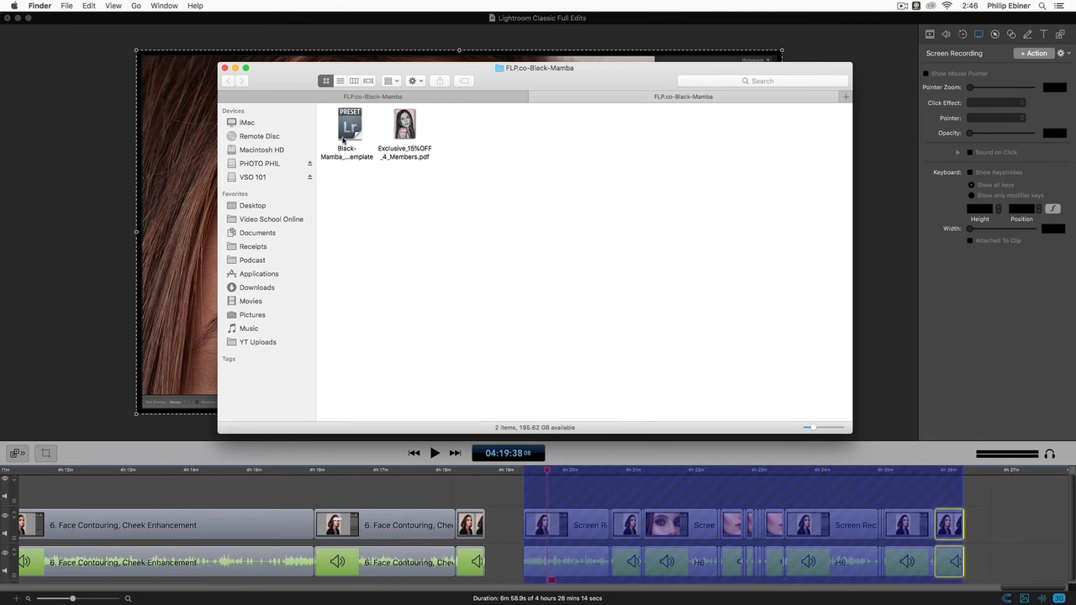
- Switch to Lightroom Classic and import the Black-Mamba_Free-LR-Presets.co.lrtemplate preset from the FLP.co-Black-Mamba folder on the Desktop
{"action": "key", "text": "super+Tab"}
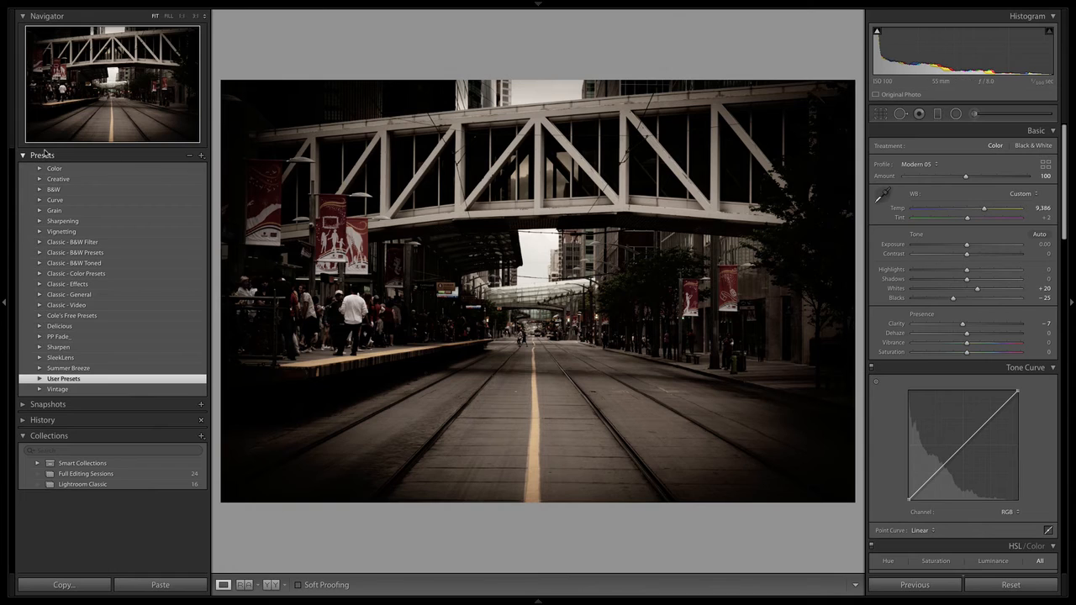
{"action": "left_click", "coordinate": [201, 156]}
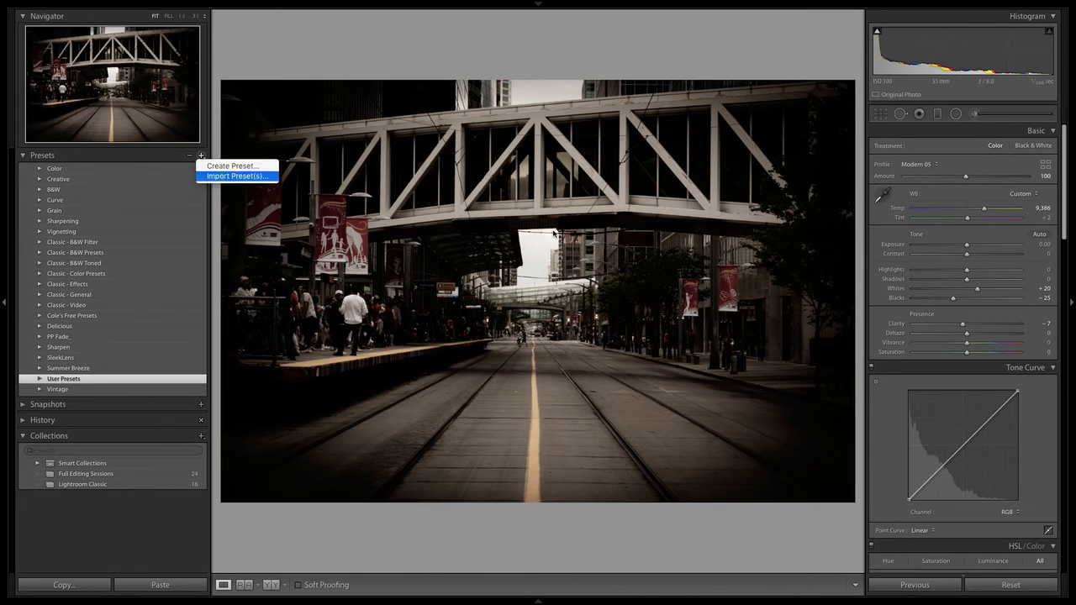
{"action": "left_click", "coordinate": [224, 176]}
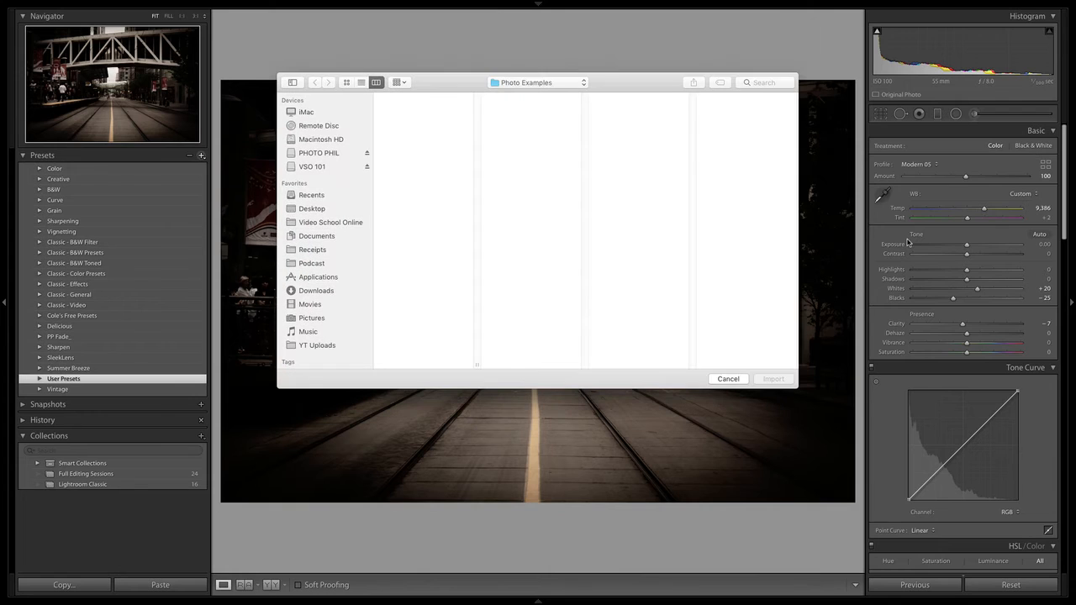
{"action": "left_click", "coordinate": [318, 208]}
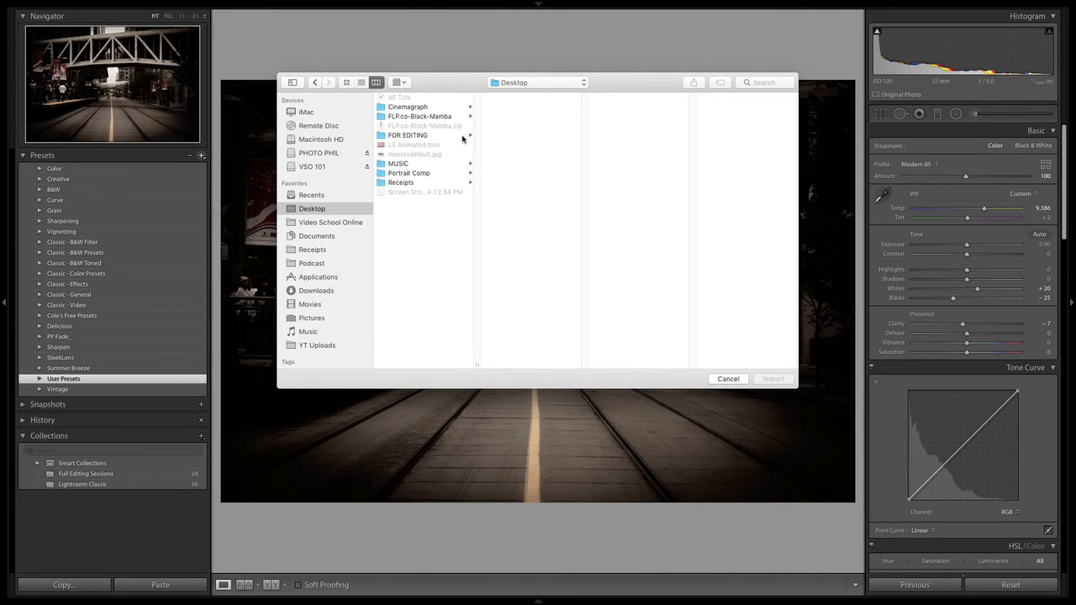
{"action": "left_click", "coordinate": [443, 117]}
{"action": "left_click", "coordinate": [550, 99]}
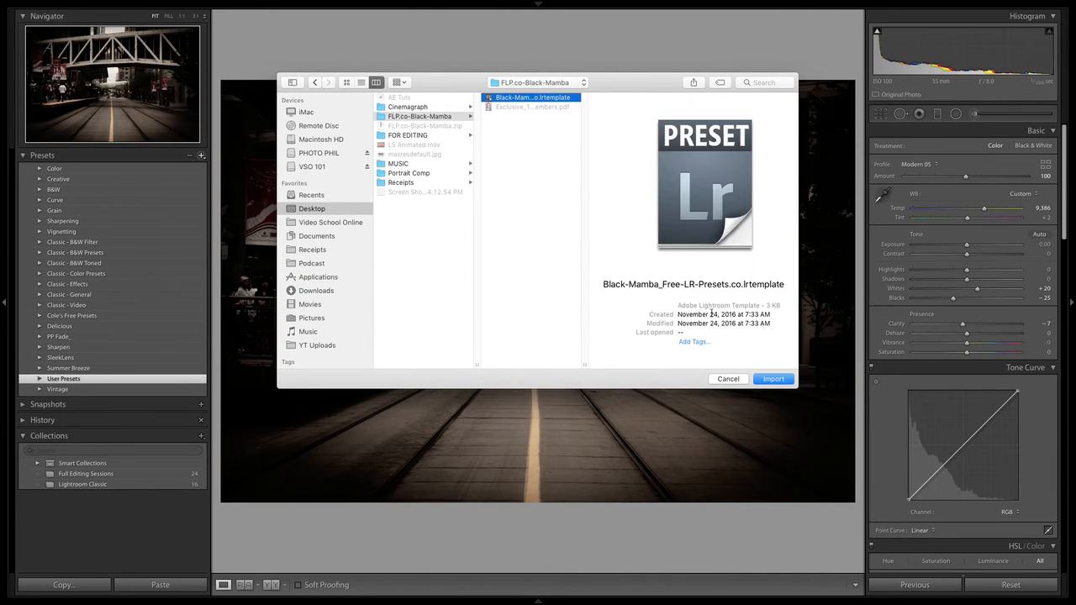
{"action": "left_click", "coordinate": [772, 379]}
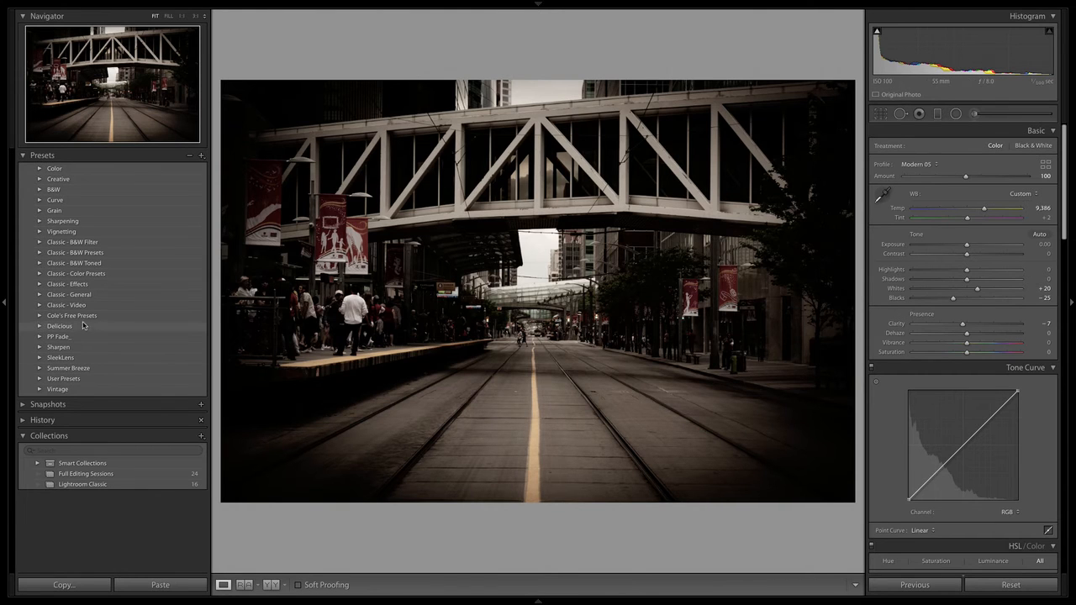
- Apply the Black-Mamba_Free-LR-Presets.co preset from User Presets to the street photo and compare the before and after versions
{"action": "left_click", "coordinate": [39, 379]}
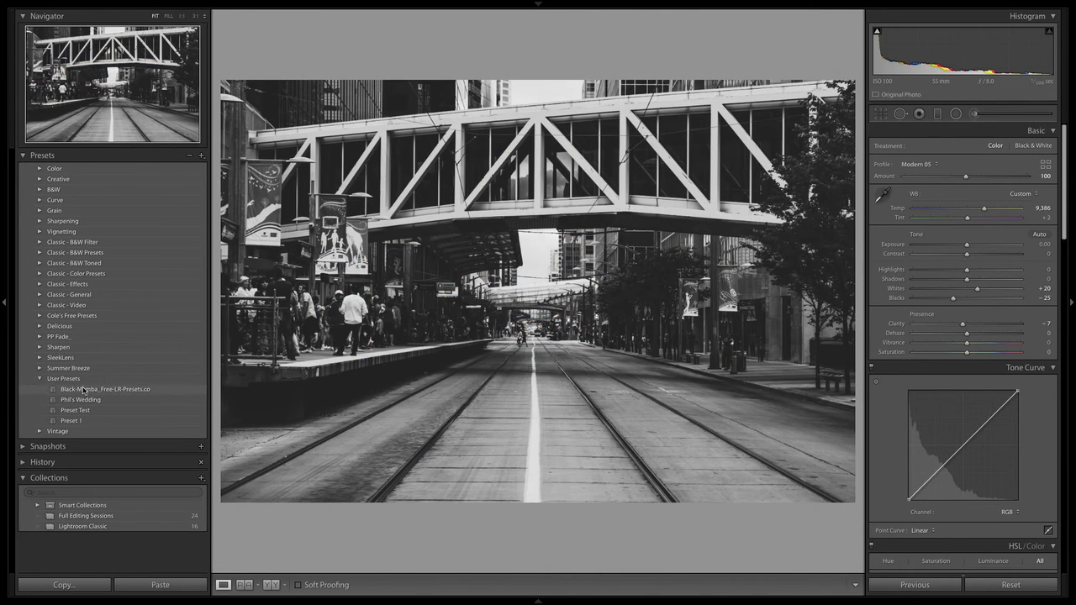
{"action": "left_click", "coordinate": [88, 389]}
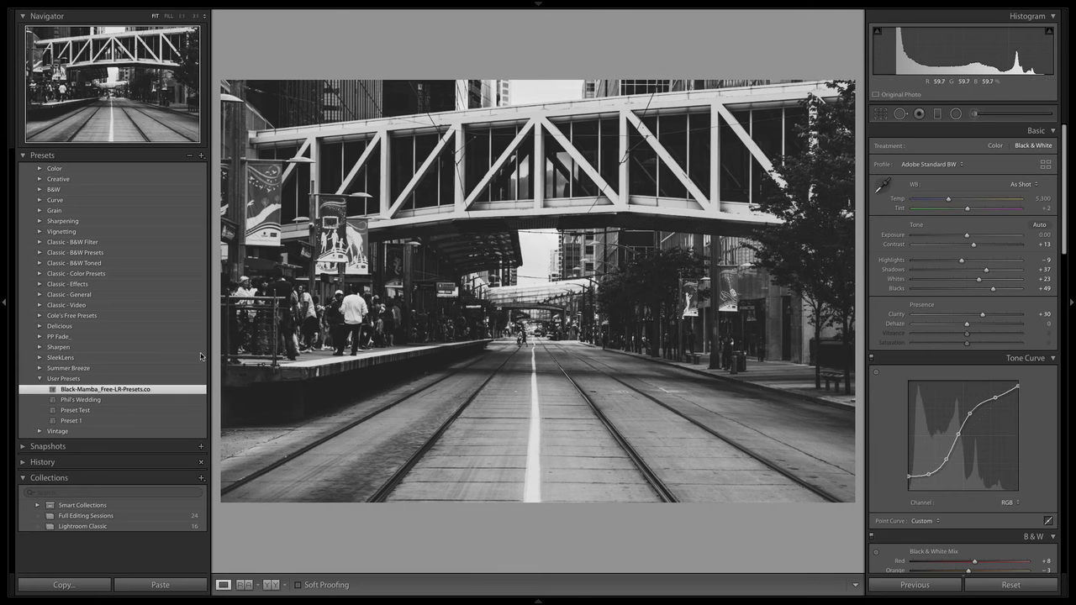
{"action": "left_click_drag", "start_coordinate": [1064, 167], "coordinate": [1058, 119]}
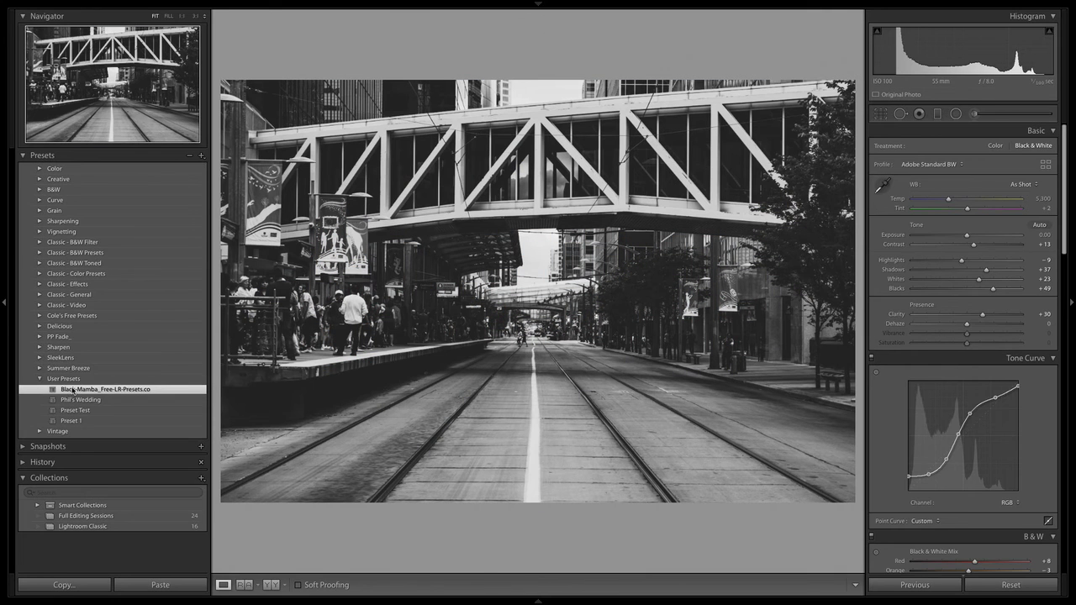
{"action": "mouse_move", "coordinate": [63, 389]}
{"action": "left_mouse_down"}
{"action": "mouse_move", "coordinate": [64, 363]}
{"action": "mouse_move", "coordinate": [76, 392]}
{"action": "left_mouse_up"}
{"action": "key", "text": "backslash"}
{"action": "key", "text": "backslash"}
{"action": "key", "text": "Left"}
- Show the filmstrip, switch to Night Photo.arw, and apply the Black-Mamba_Free-LR-Presets.co preset to it
{"action": "left_click", "coordinate": [538, 598]}
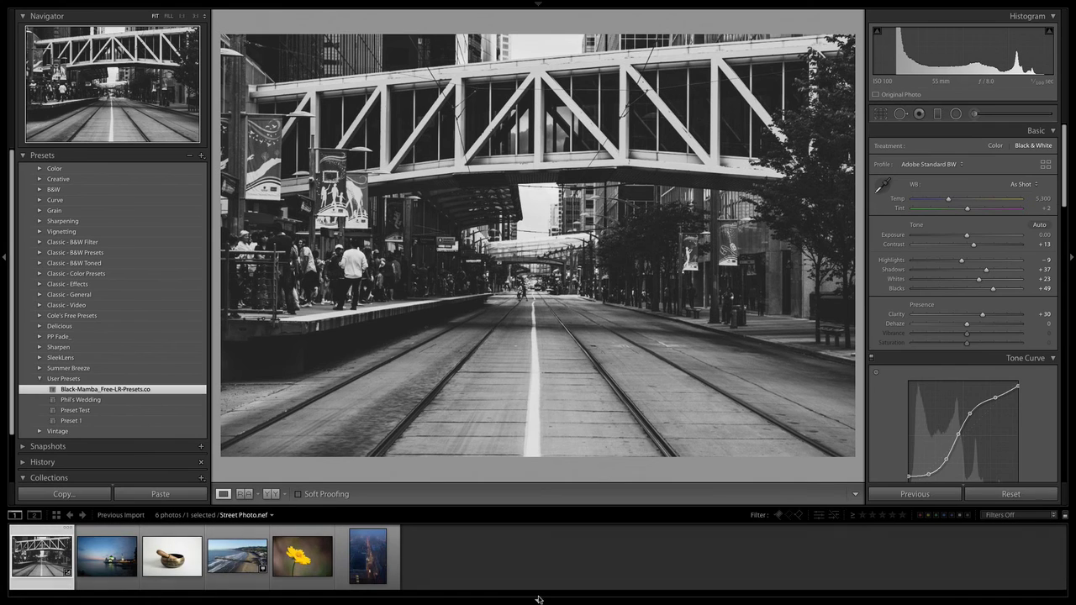
{"action": "left_click", "coordinate": [106, 556]}
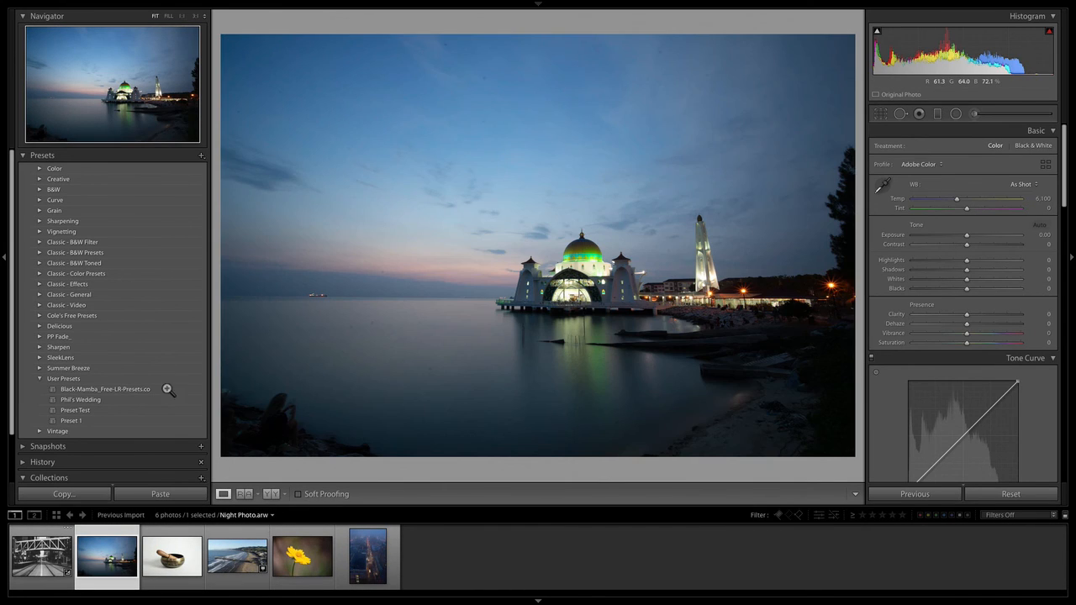
{"action": "left_click", "coordinate": [110, 390]}
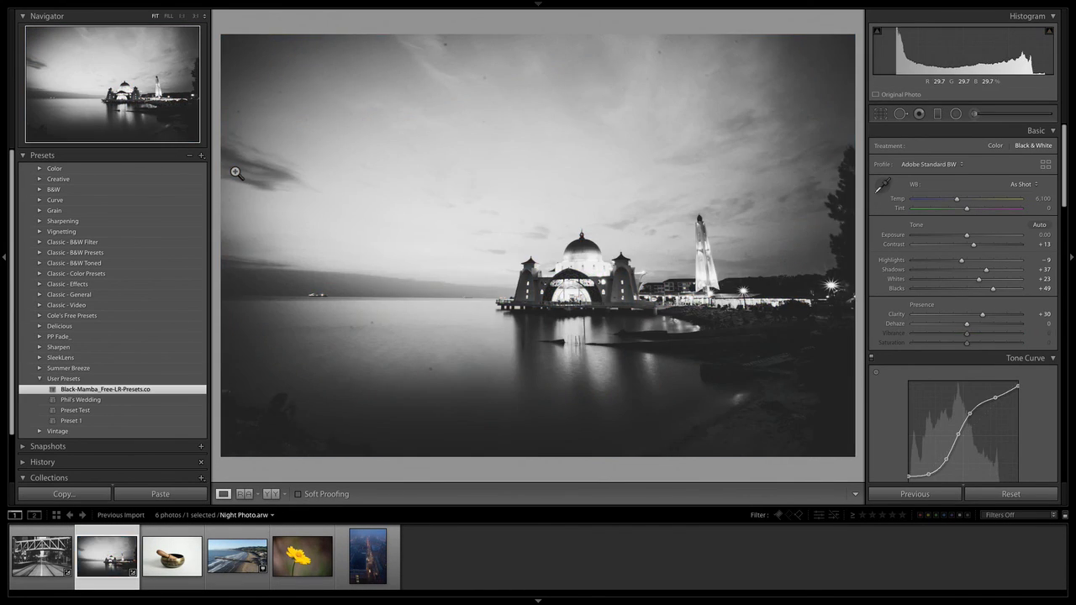